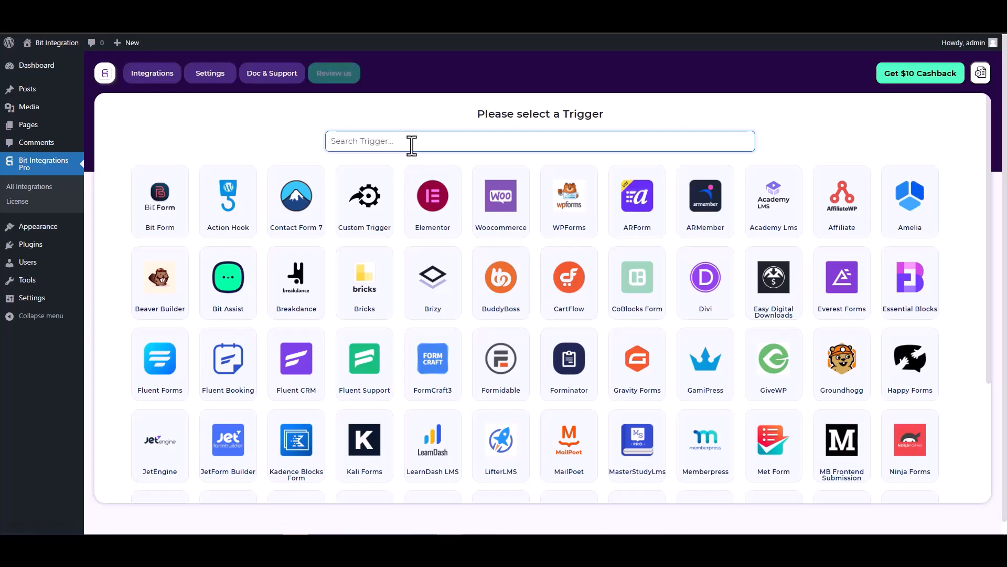
# Search 'co', pick CoBlocks Form as the trigger, and start fetching its form data.
pyautogui.write('co')
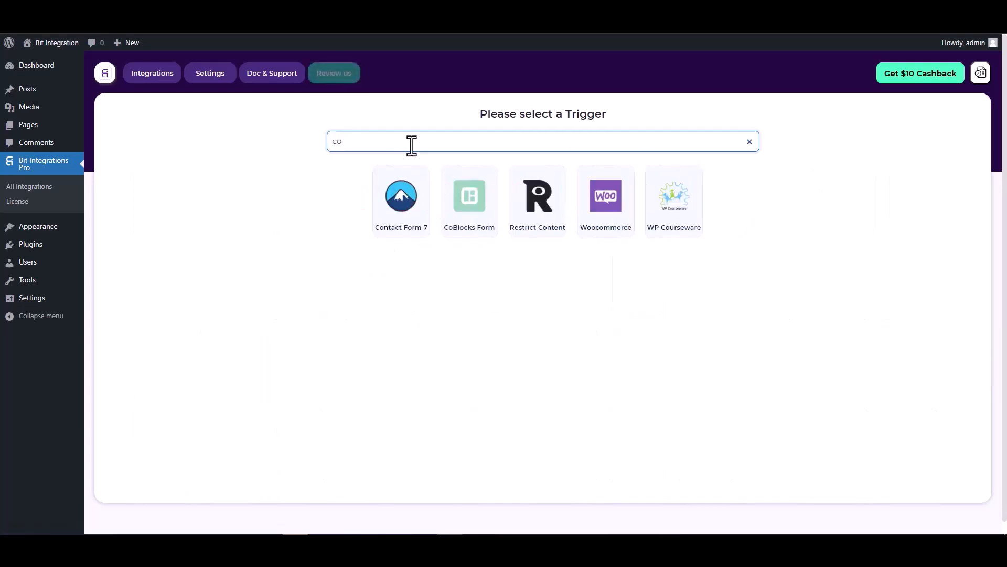
pyautogui.click(468, 198)
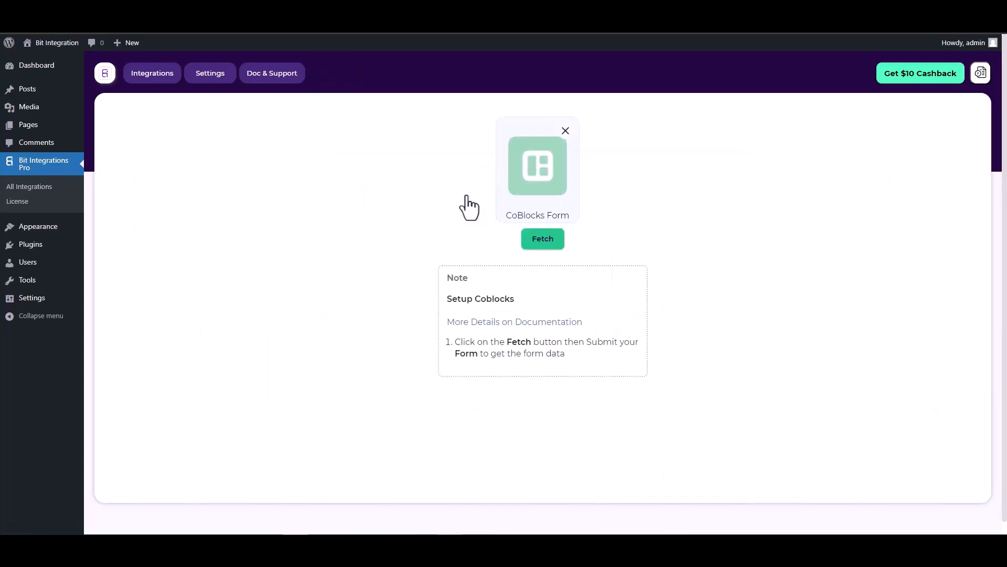
pyautogui.click(532, 241)
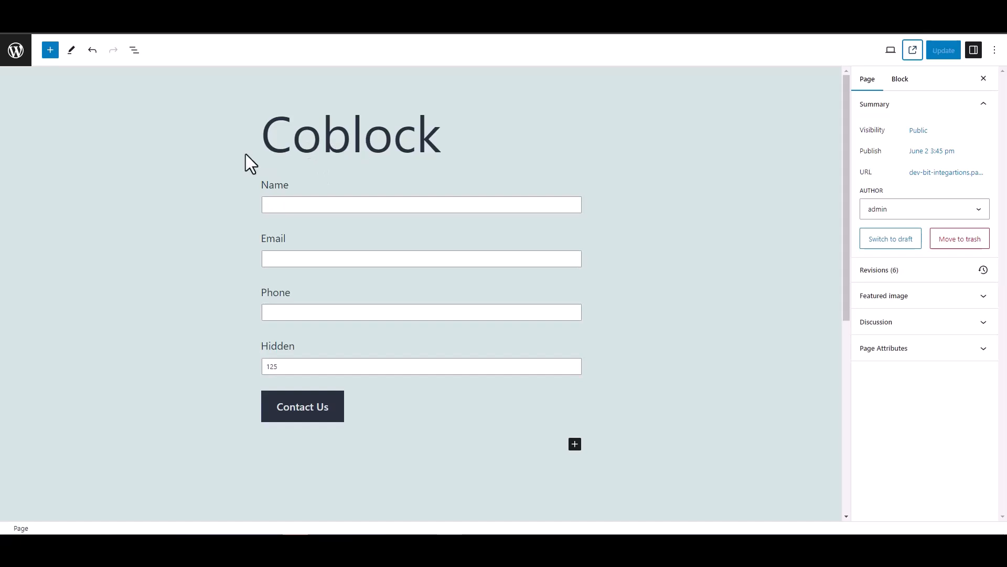
# Inspect the Coblock form's Hidden field block settings, then deselect it.
pyautogui.doubleClick(252, 347)
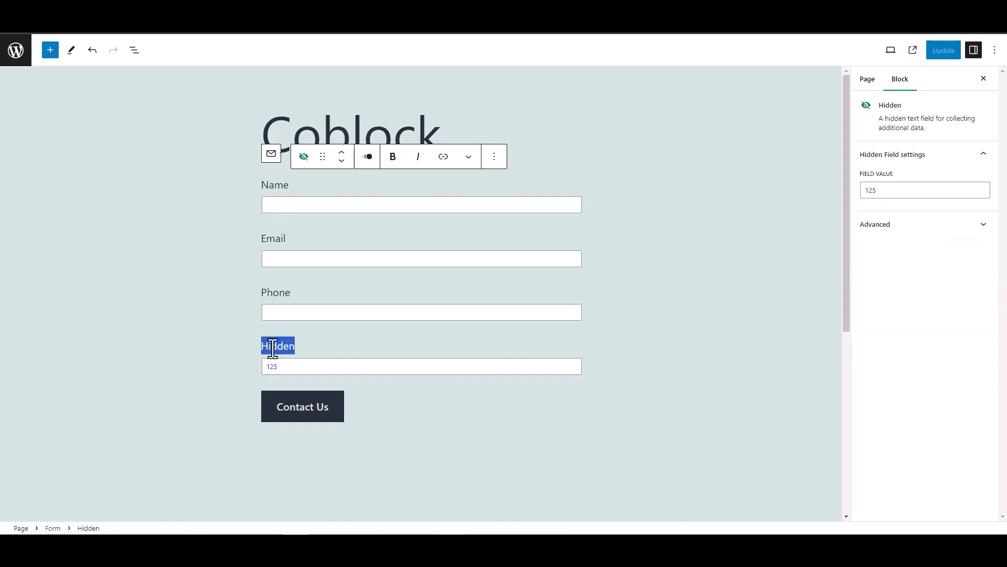
pyautogui.click(217, 325)
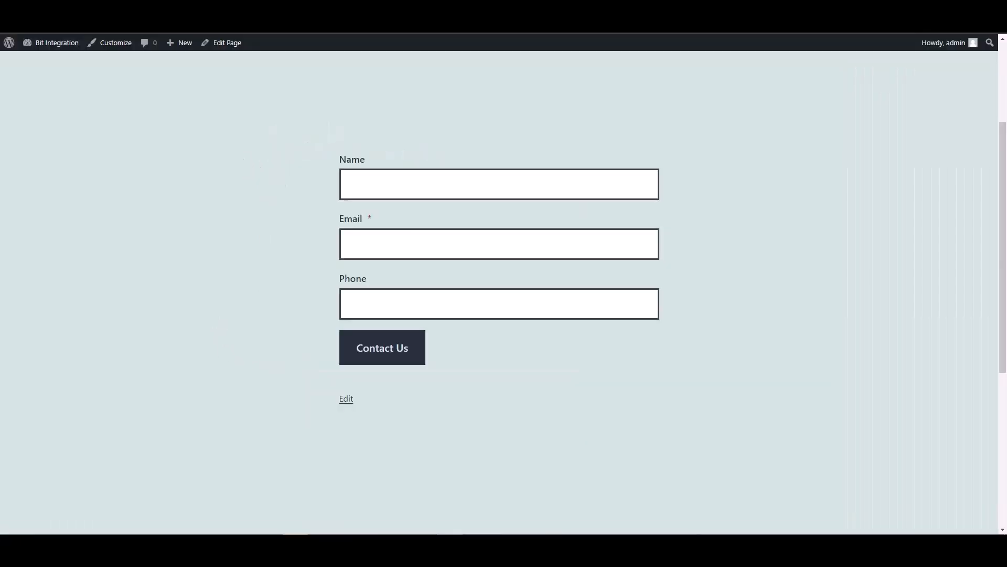
# Submit the contact form with name 'test', a test email and phone 12345678.
pyautogui.click(382, 187)
pyautogui.write('test')
pyautogui.press('Tab')
pyautogui.write('test@')
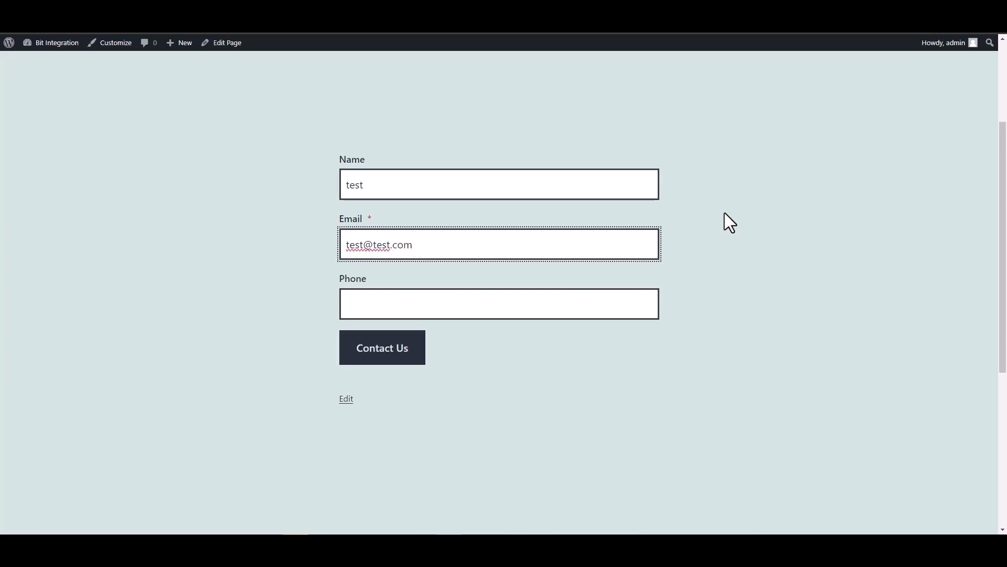
pyautogui.click(603, 307)
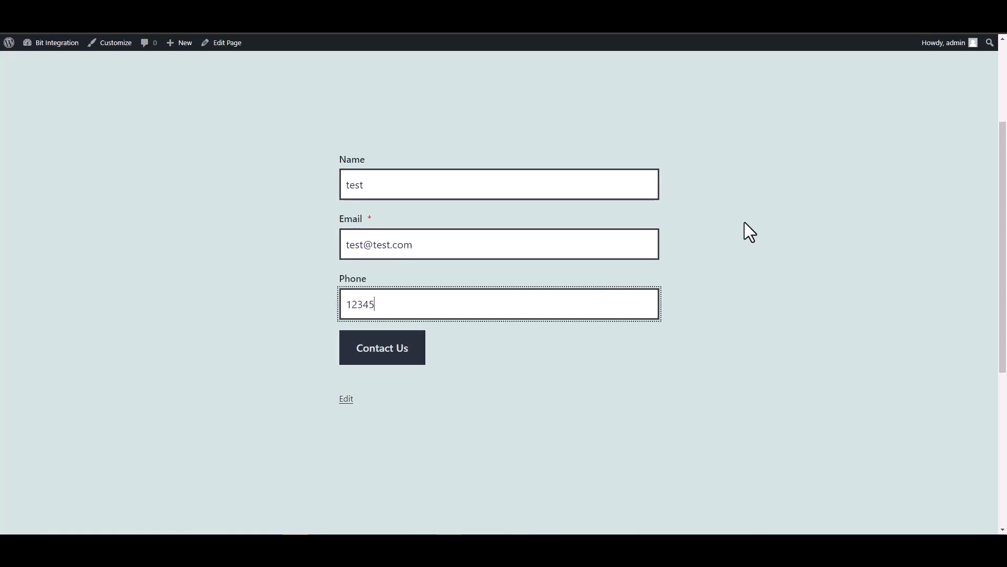
pyautogui.click(418, 357)
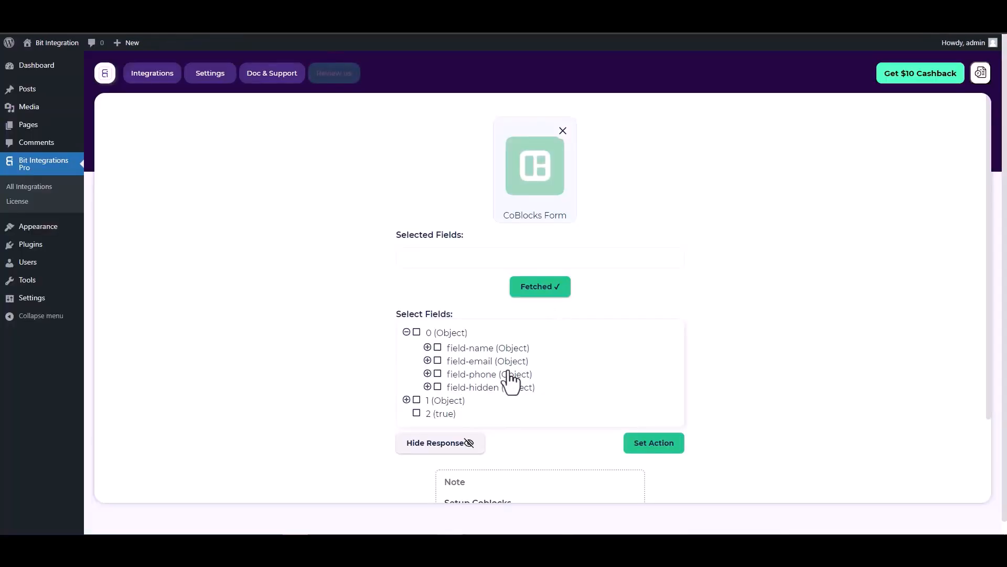
# Tick field-name, field-email, field-phone and field-hidden in the fetched CoBlocks data.
pyautogui.click(437, 348)
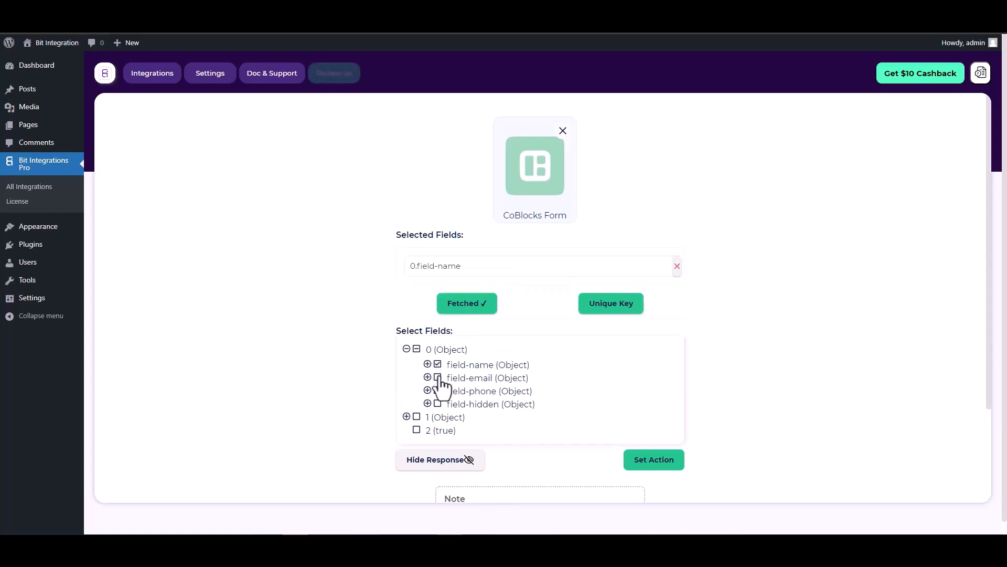
pyautogui.click(438, 401)
pyautogui.click(438, 418)
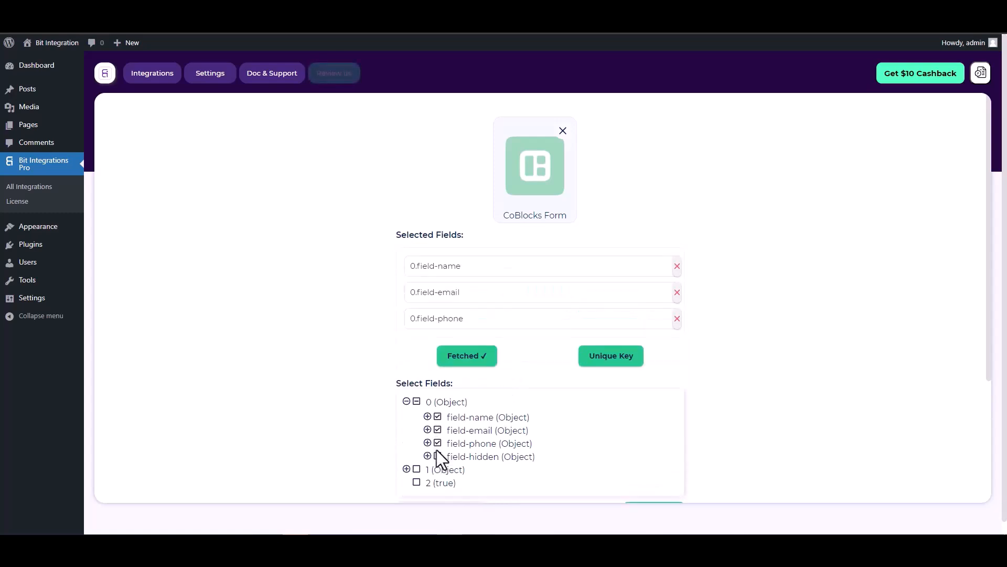
pyautogui.click(438, 456)
# Set 0.field-hidden as the unique key and confirm.
pyautogui.scroll(-1, 537, 322)
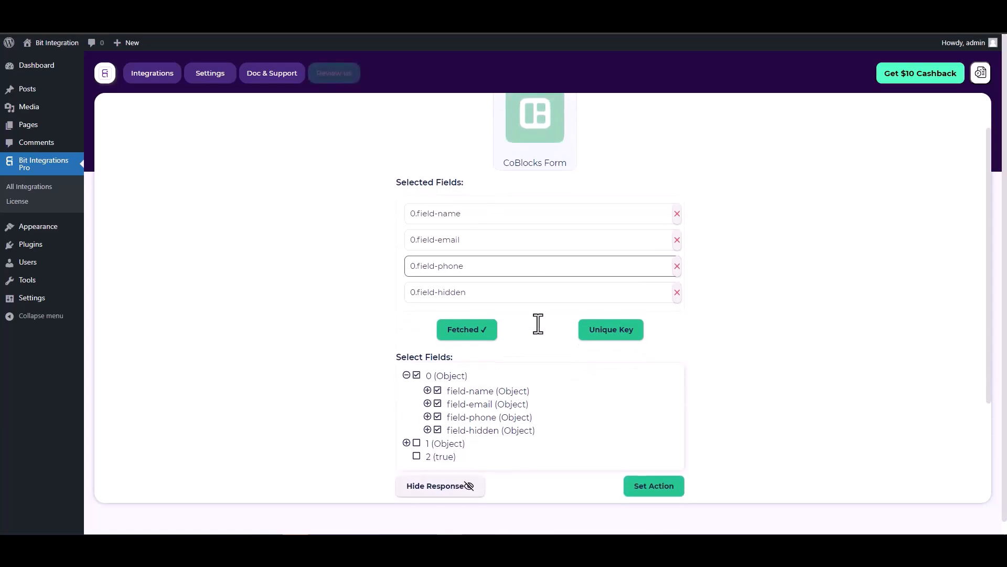
pyautogui.click(604, 331)
pyautogui.click(549, 290)
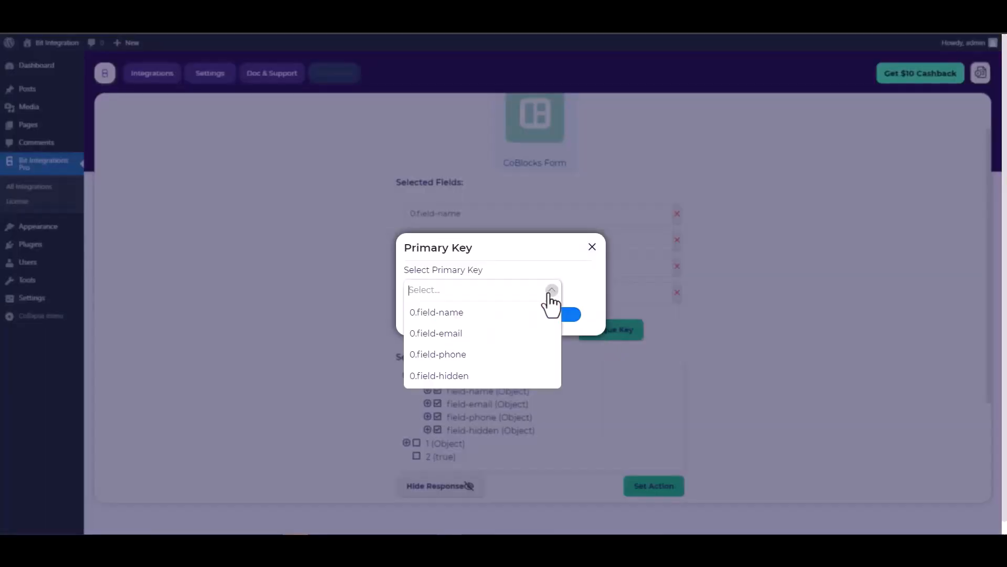
pyautogui.click(447, 376)
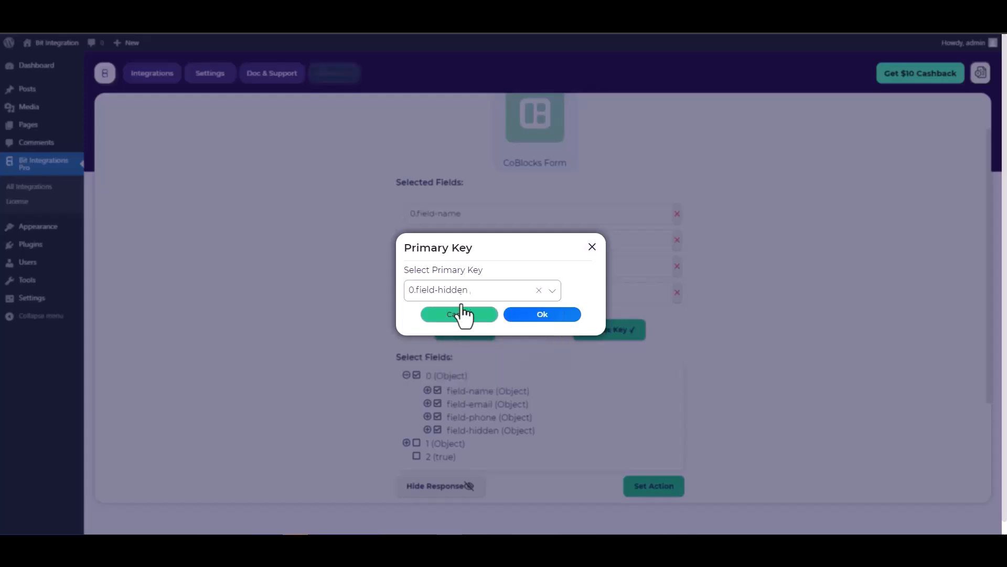
pyautogui.click(546, 321)
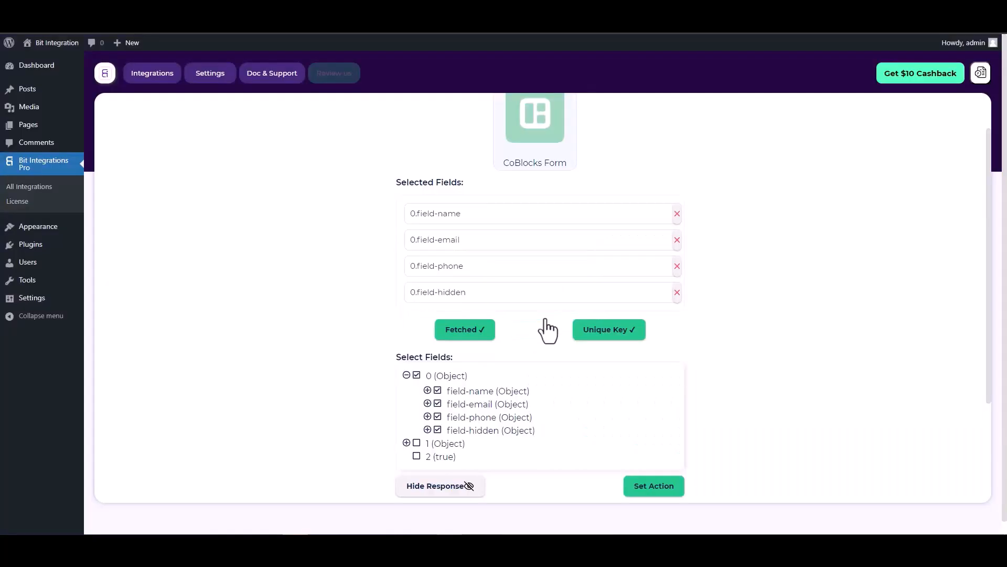
pyautogui.scroll(-2, 531, 307)
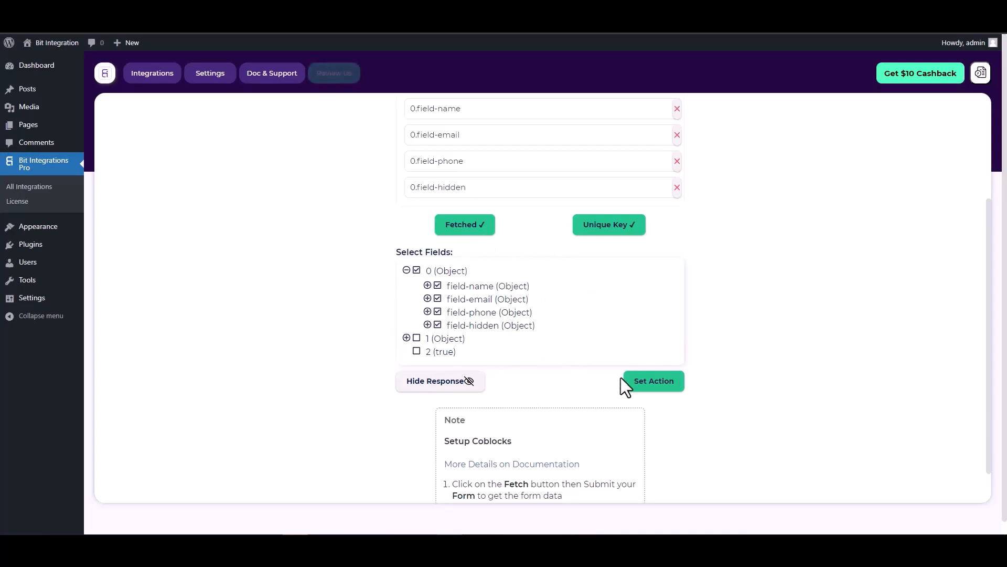
# Choose Google Sheet as the action and follow its Google API Console link.
pyautogui.click(655, 386)
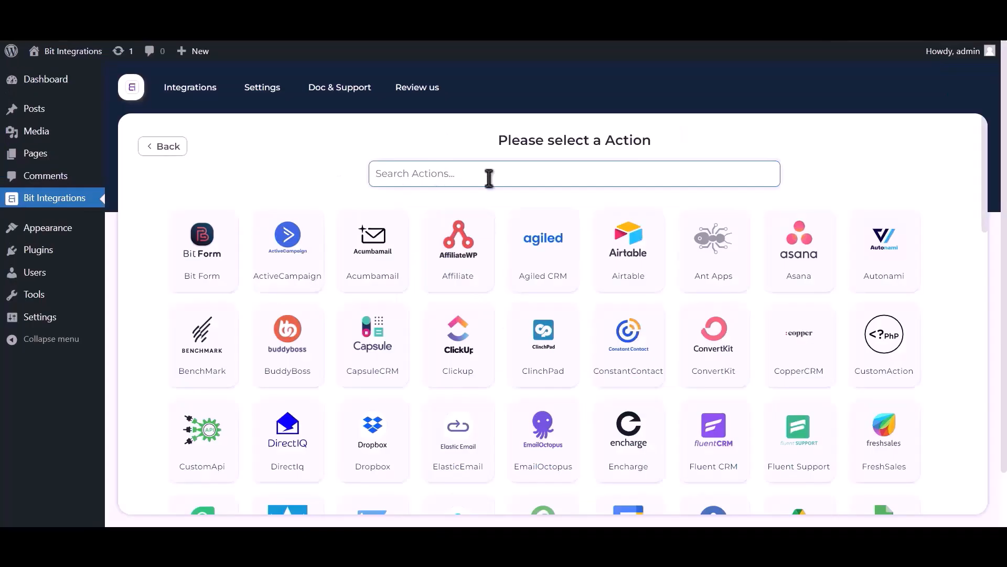
pyautogui.write('google ')
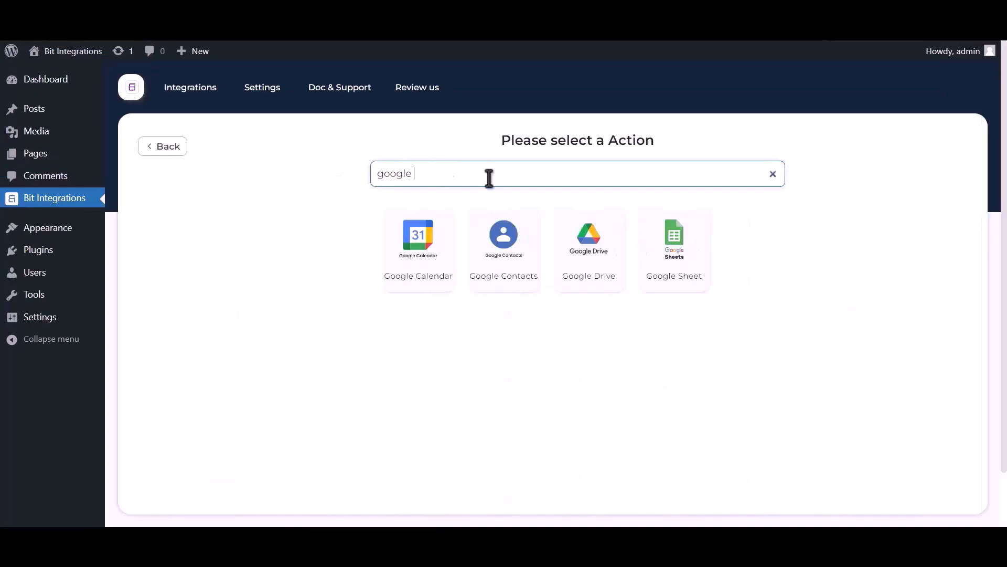
pyautogui.write('sheet')
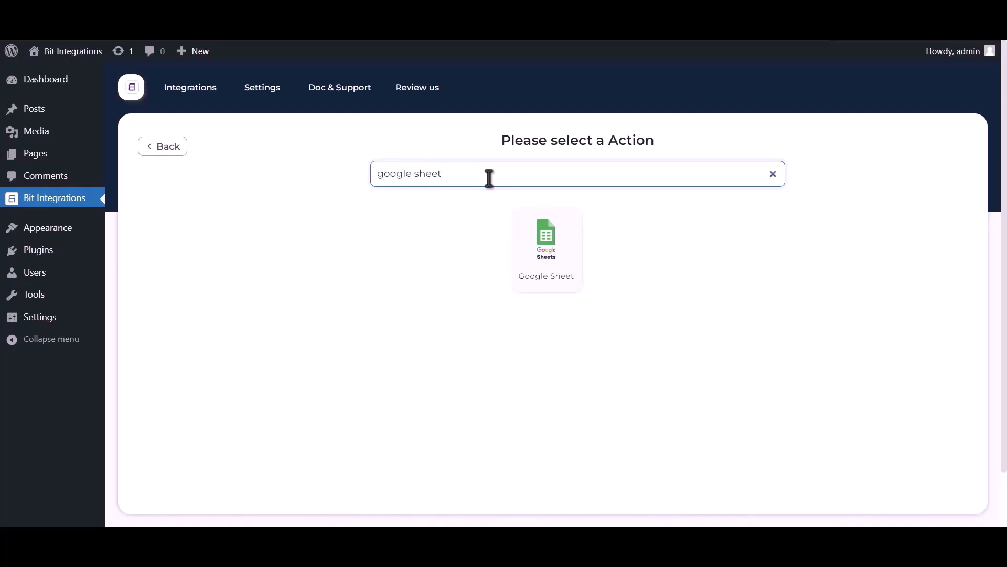
pyautogui.click(547, 254)
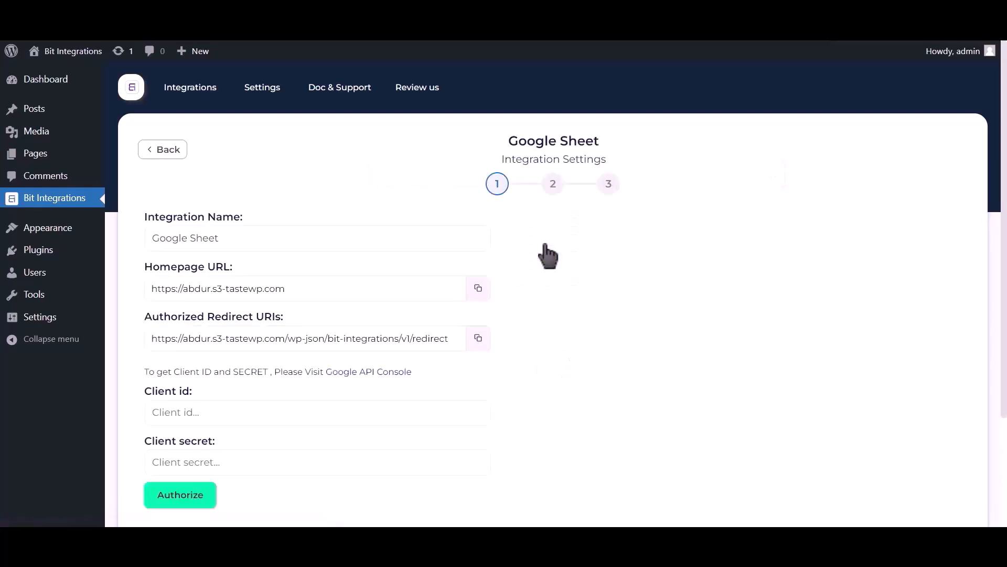
pyautogui.moveTo(145, 372); pyautogui.dragTo(356, 385)
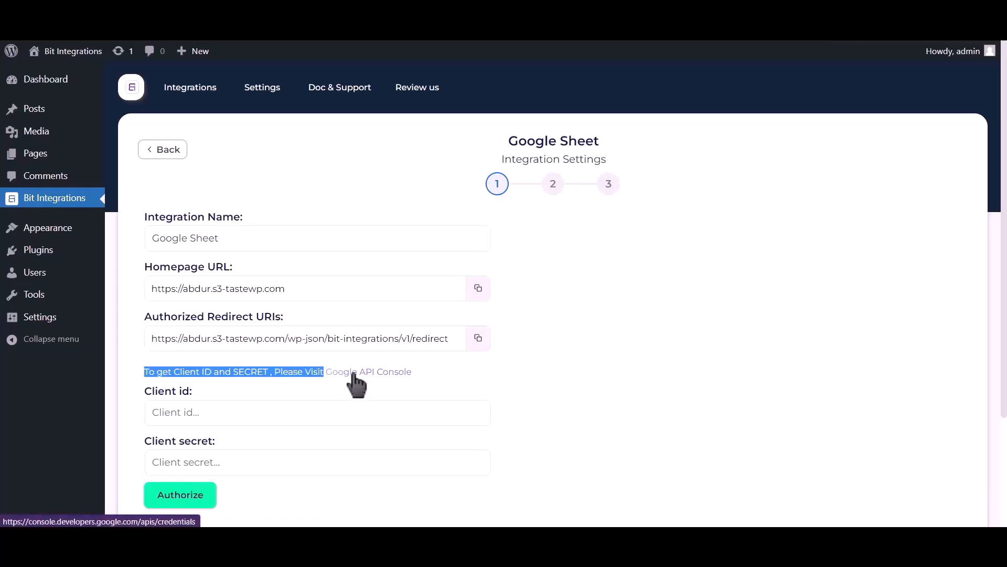
pyautogui.click(349, 372)
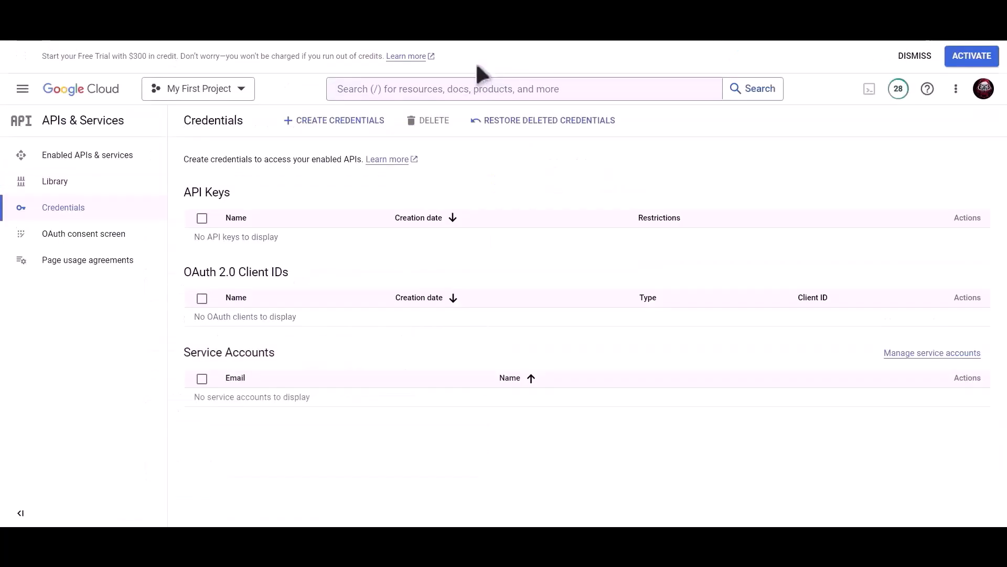
# Find the Google Drive API in the console and enable it.
pyautogui.click(460, 90)
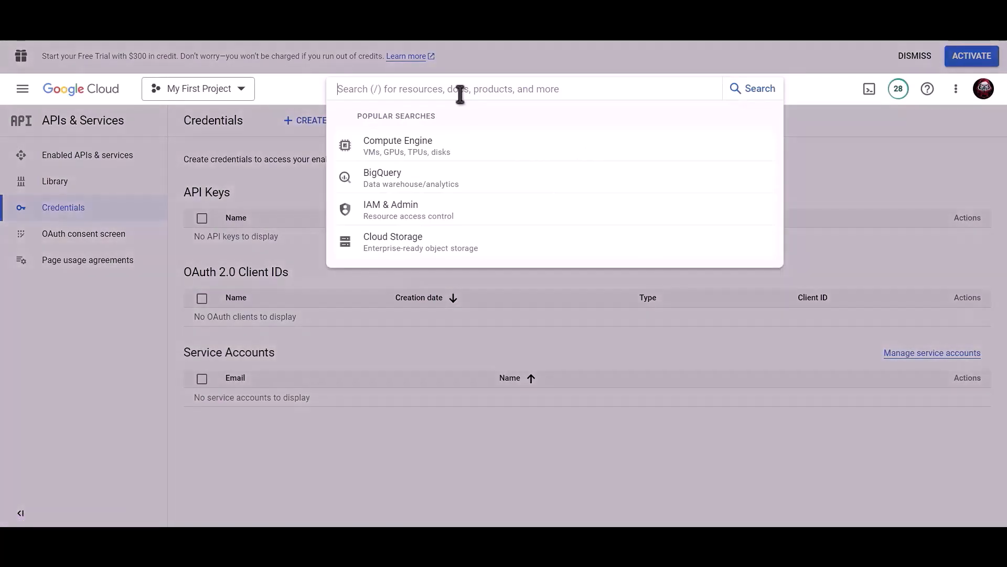
pyautogui.write('Google drive api')
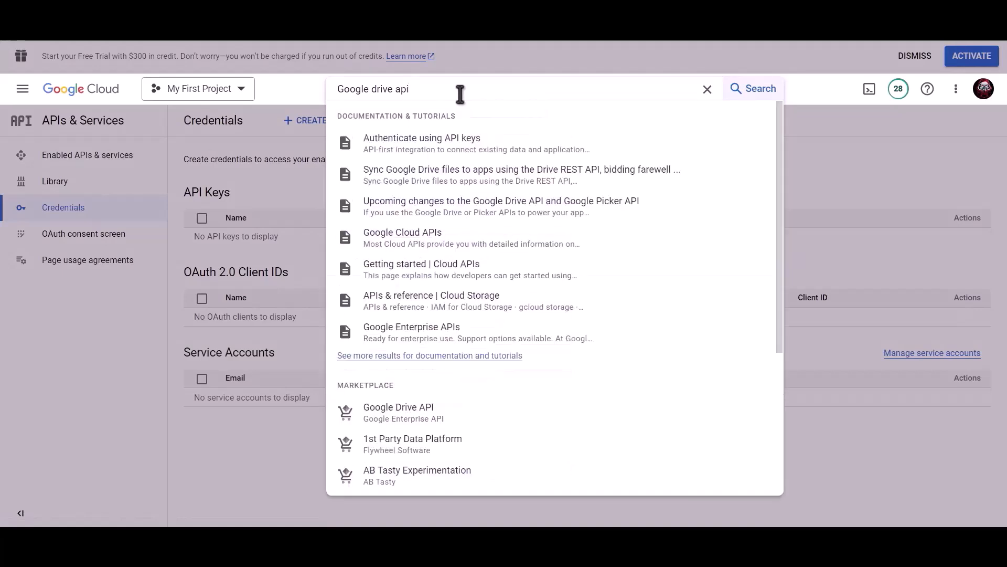
pyautogui.click(418, 414)
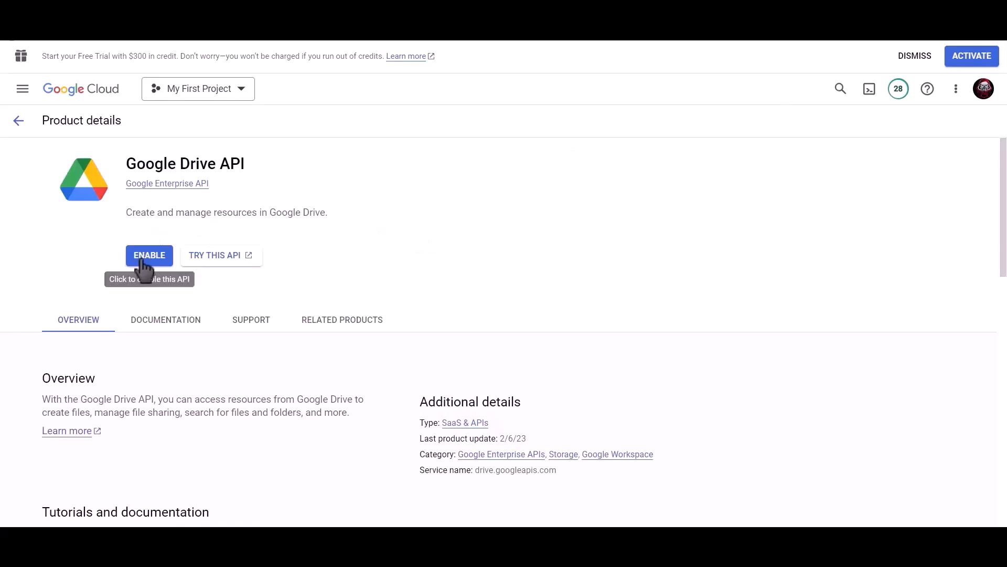
pyautogui.click(148, 256)
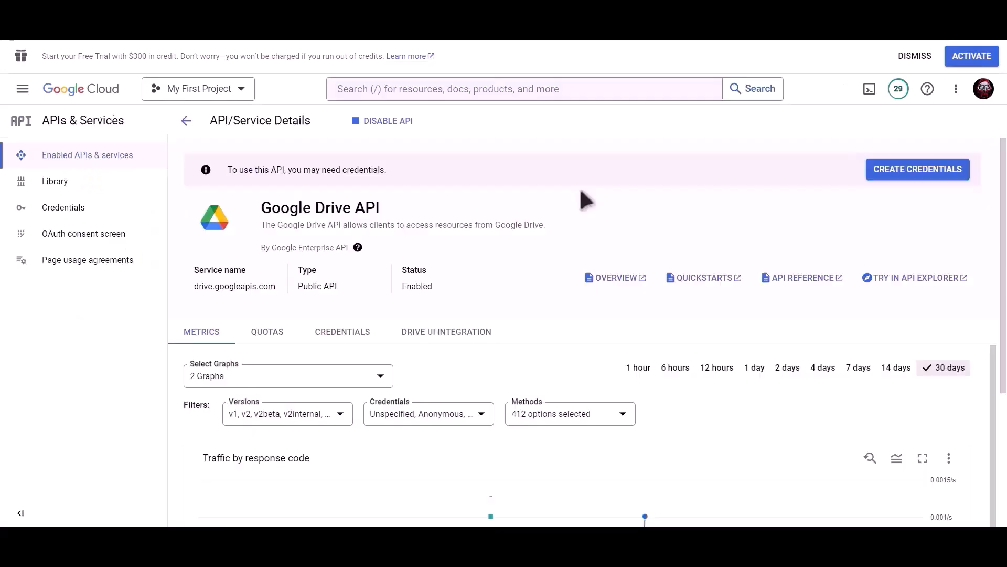
# Enable the Google Sheets API, then go to the project's Credentials page.
pyautogui.click(538, 89)
pyautogui.write('google sheet')
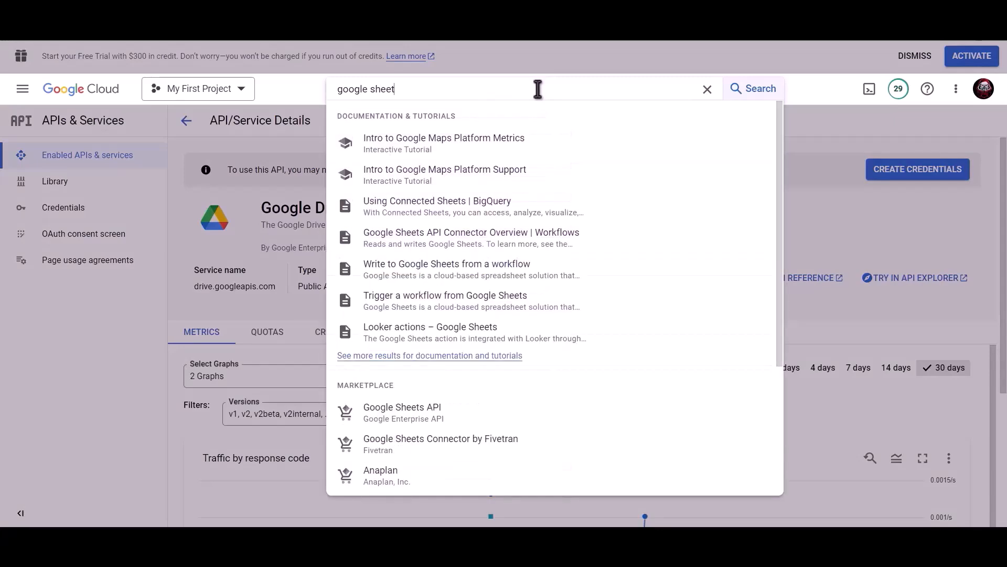
pyautogui.click(420, 409)
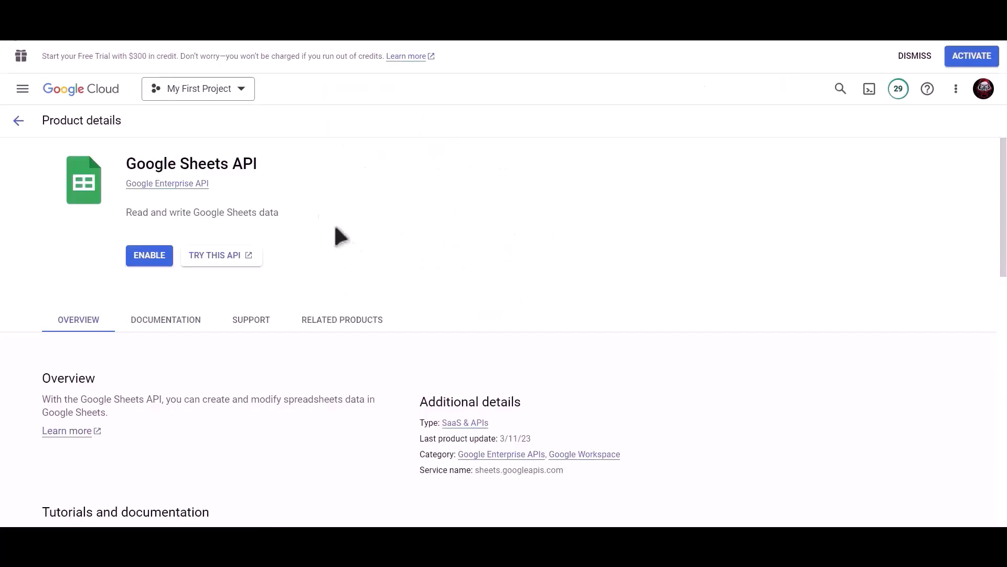
pyautogui.click(138, 257)
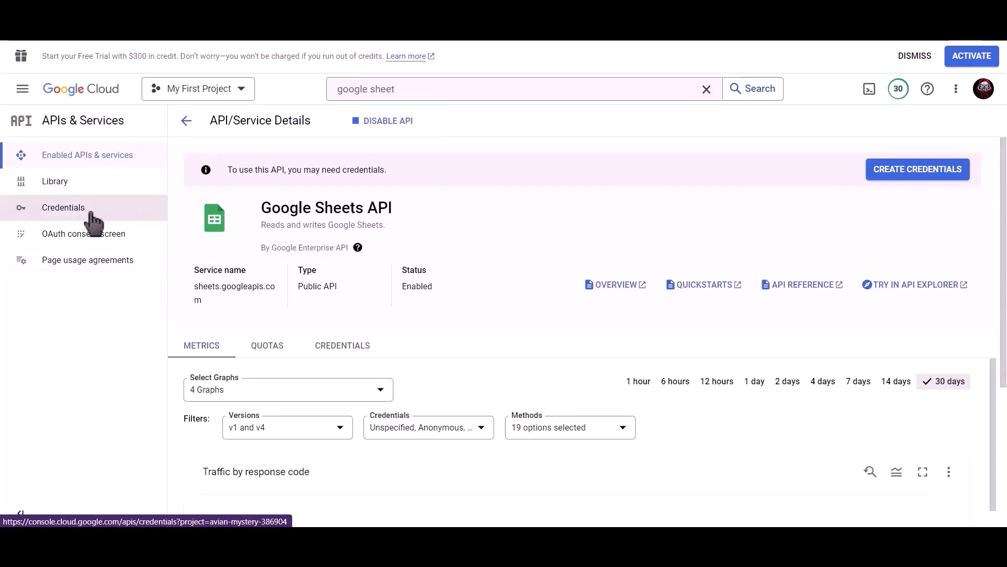
pyautogui.click(92, 215)
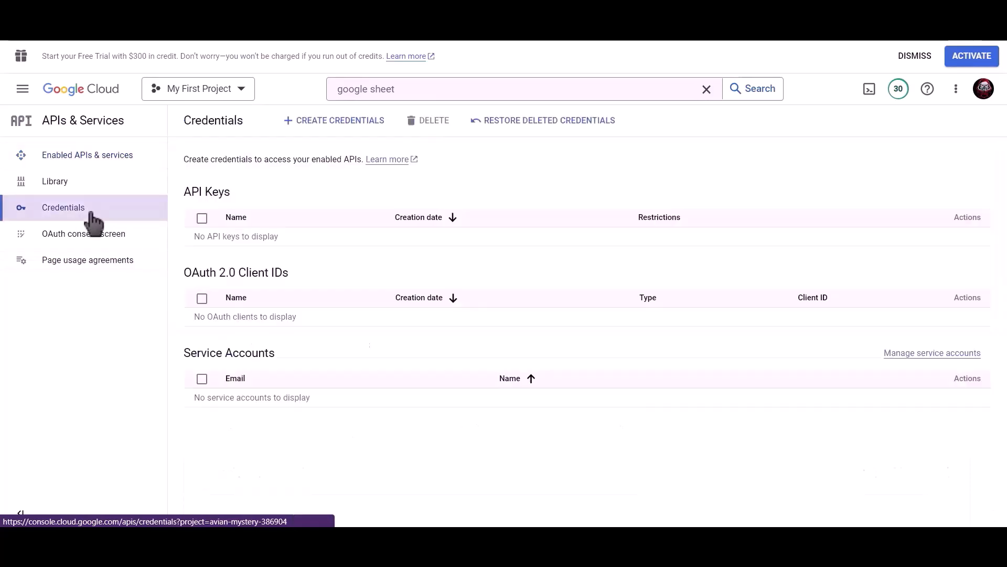
# Start a Web application OAuth client ID named 'Bit Integrations'.
pyautogui.click(346, 134)
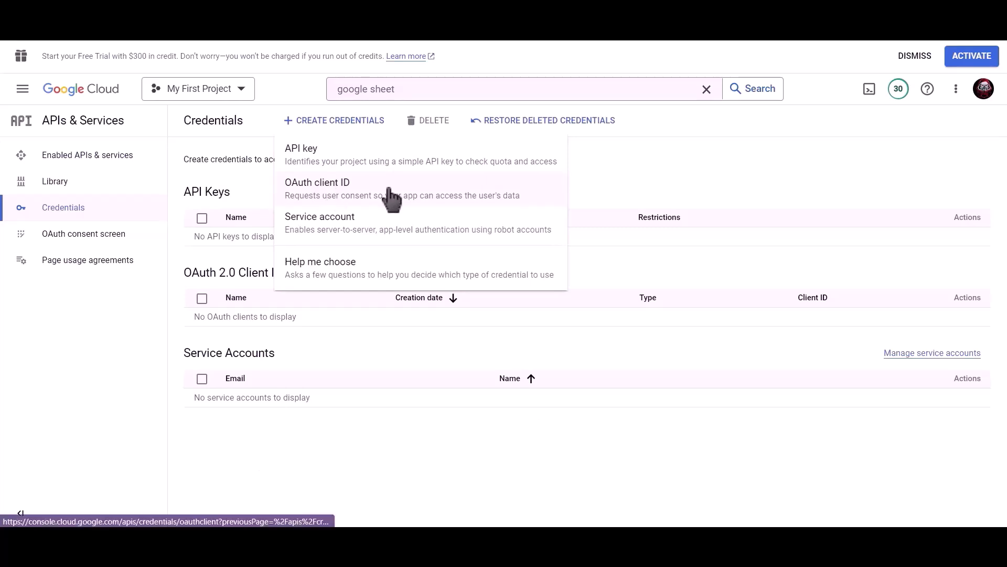
pyautogui.click(390, 191)
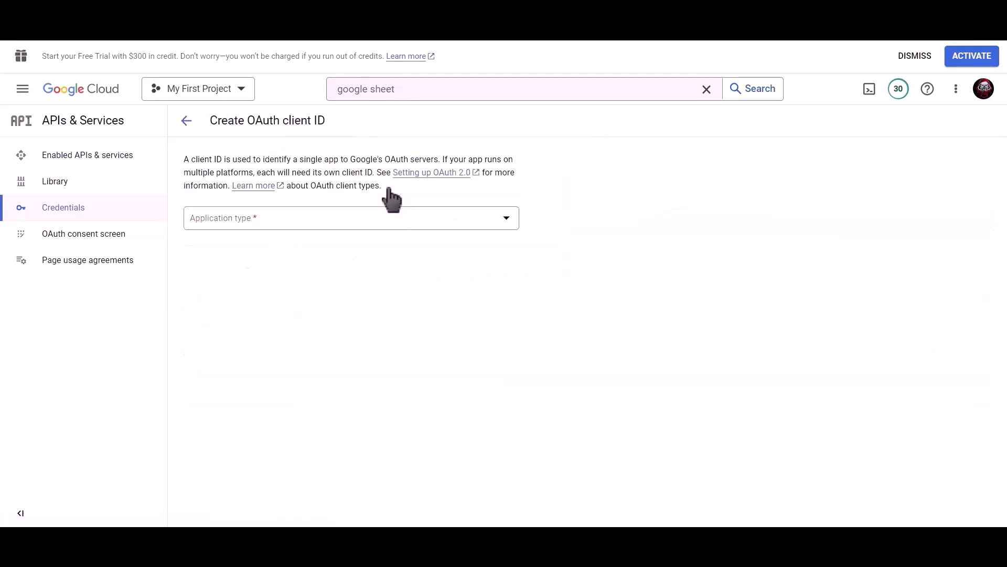
pyautogui.click(310, 218)
pyautogui.click(321, 231)
pyautogui.moveTo(307, 252); pyautogui.dragTo(187, 252)
pyautogui.write('Bit ')
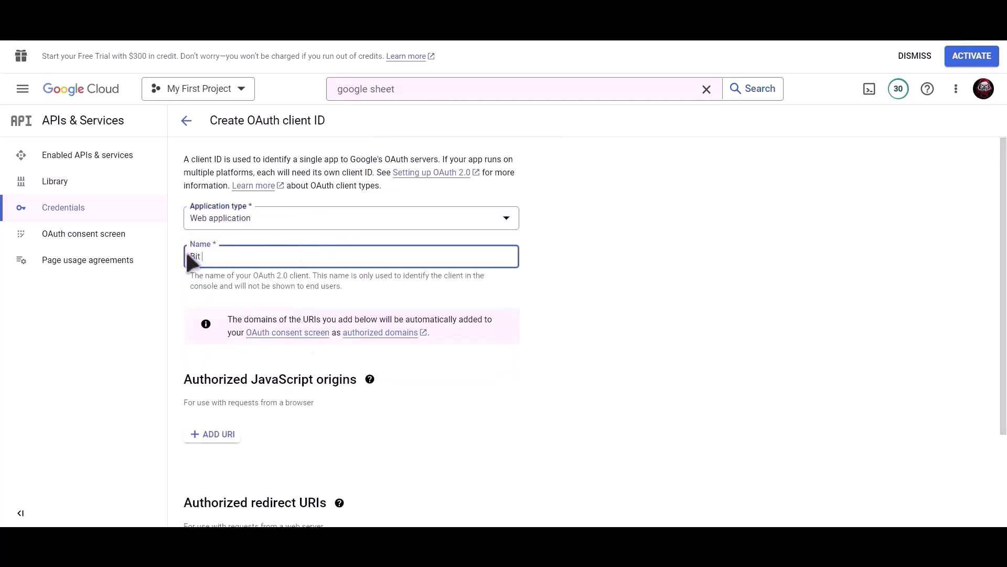
pyautogui.write('Integrations')
pyautogui.scroll(-2, 354, 272)
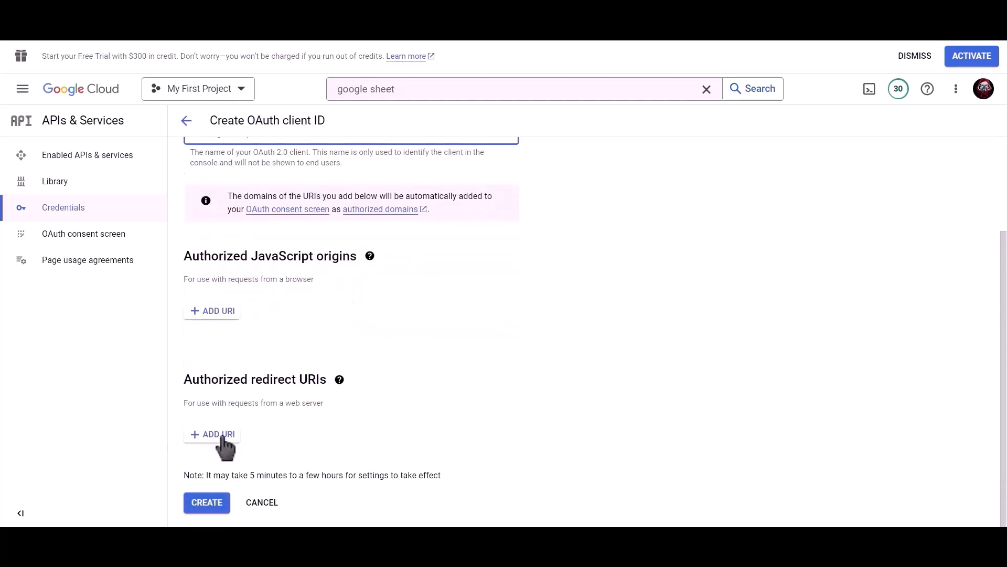
# Add the plugin's redirect URI as an authorized redirect URI and create the client.
pyautogui.hotkey('ctrl', 'shift', 'Tab')
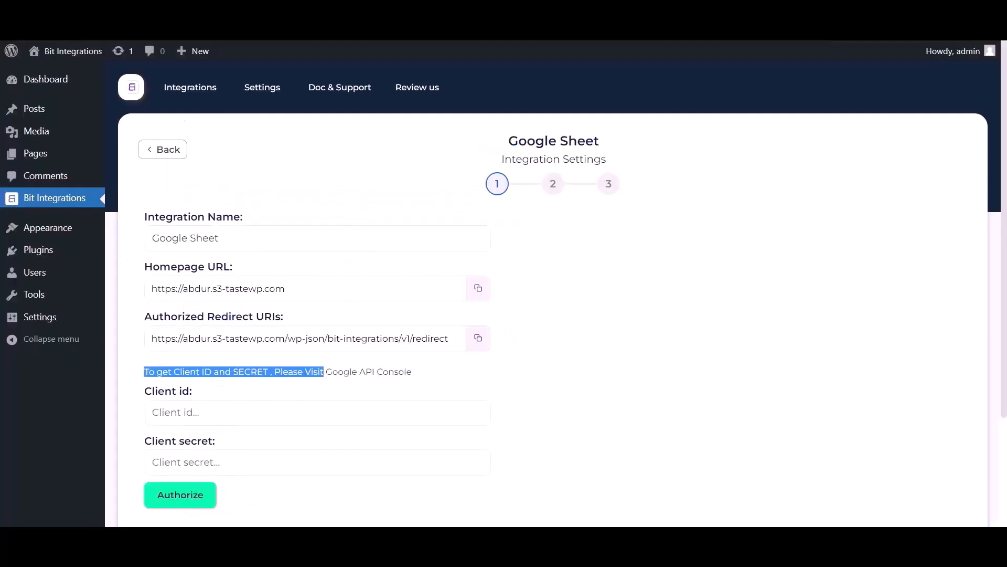
pyautogui.click(478, 338)
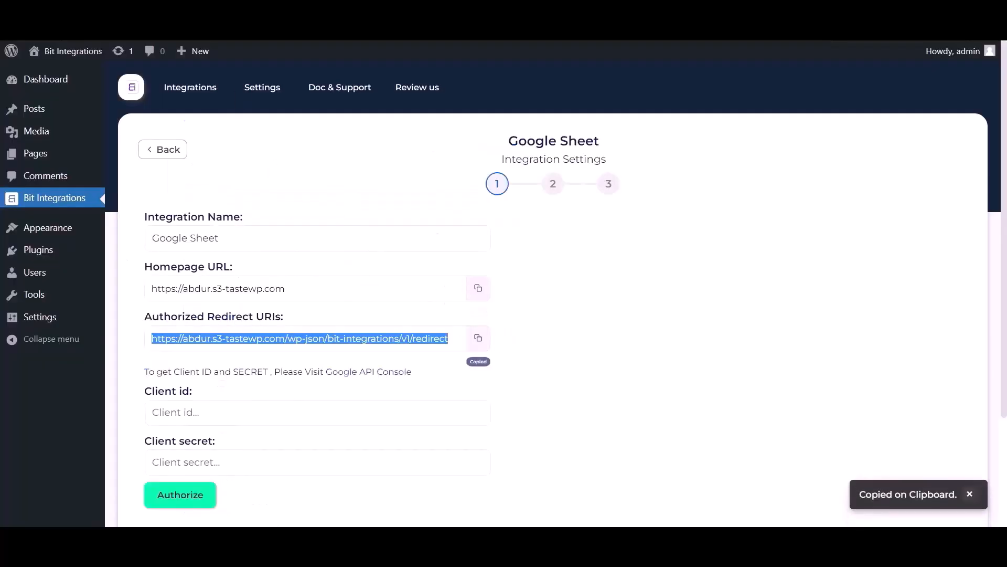
pyautogui.hotkey('ctrl', 'Tab')
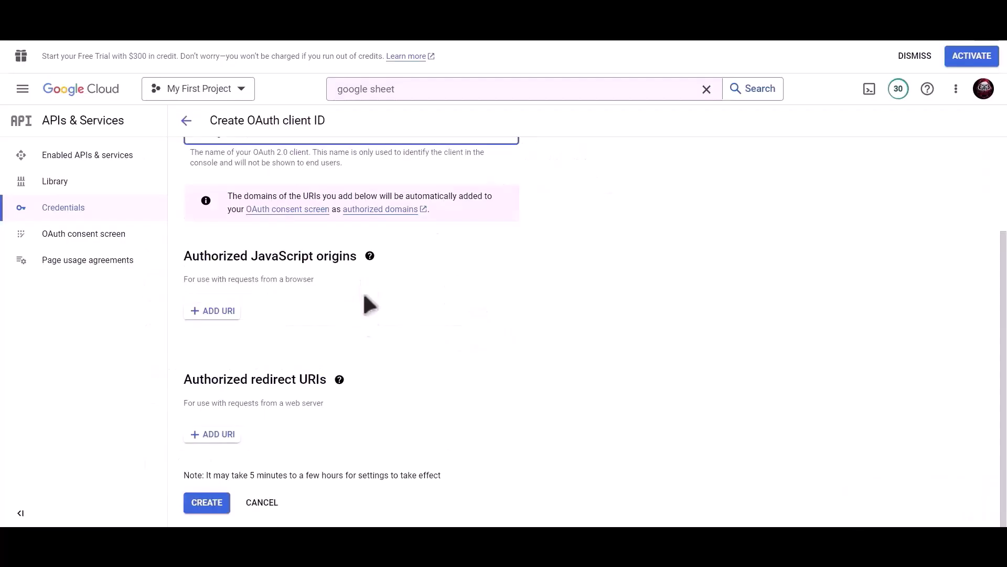
pyautogui.click(213, 435)
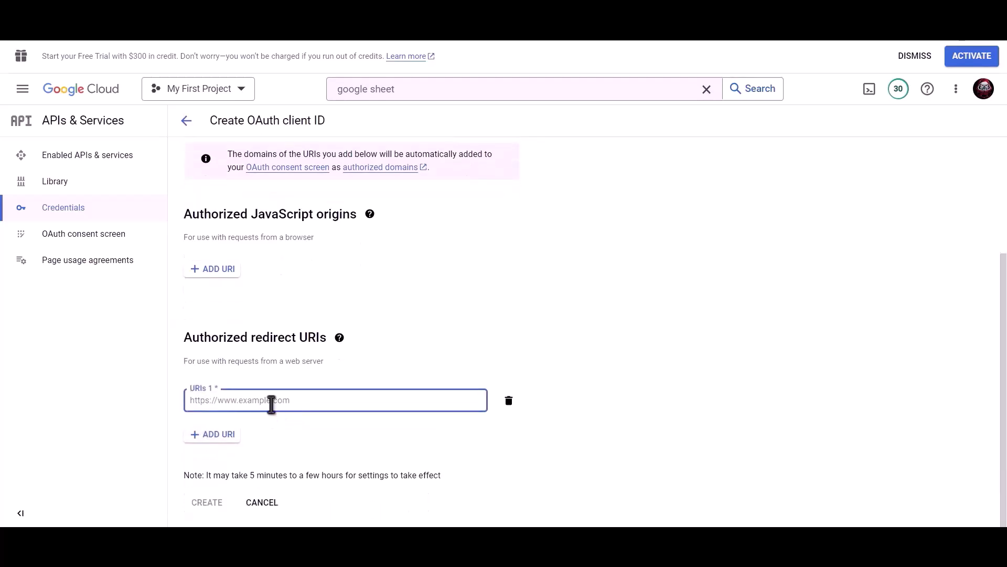
pyautogui.hotkey('ctrl', 'v')
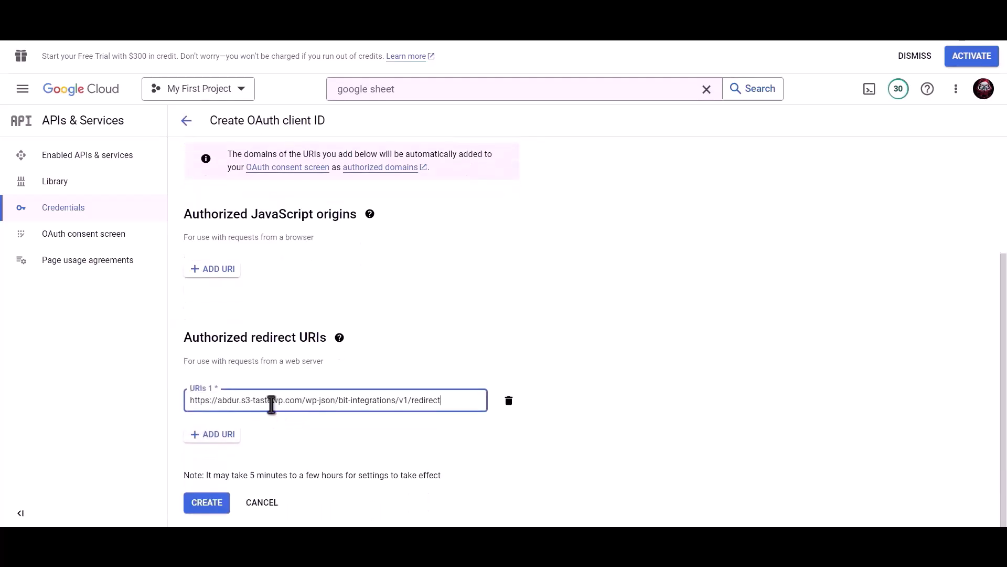
pyautogui.click(207, 508)
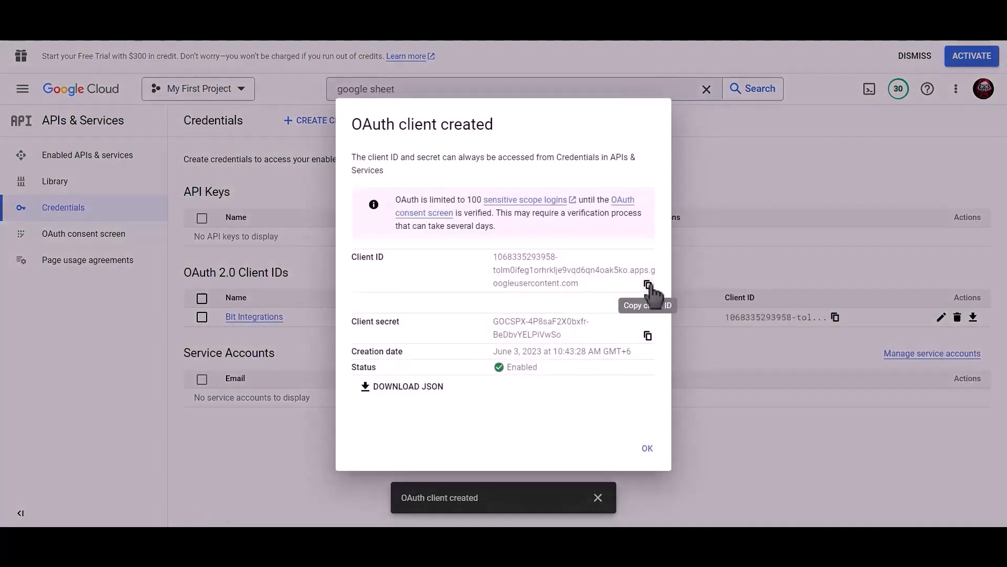
# Copy the new client ID and secret into the plugin's Client id and Client secret fields.
pyautogui.click(648, 286)
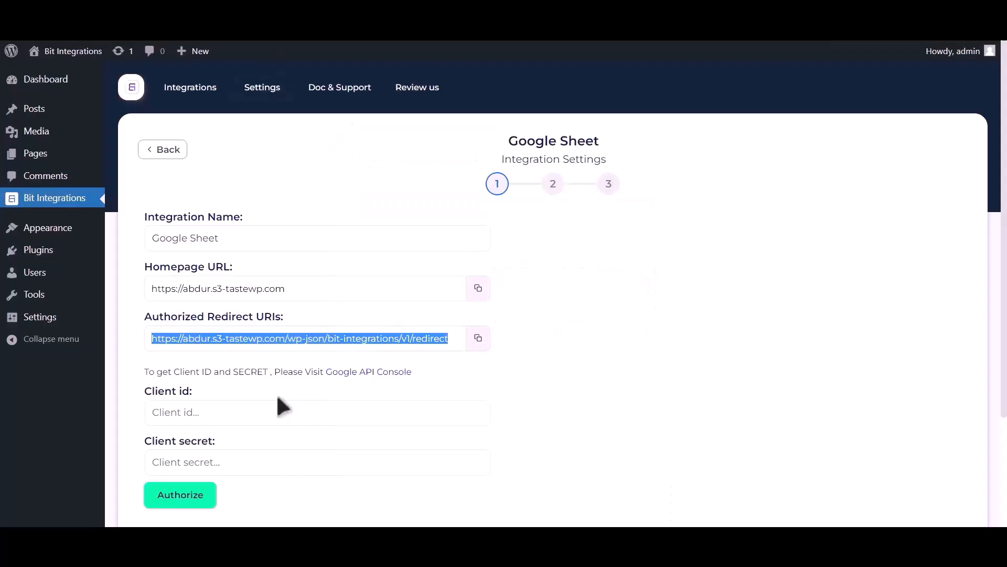
pyautogui.click(250, 411)
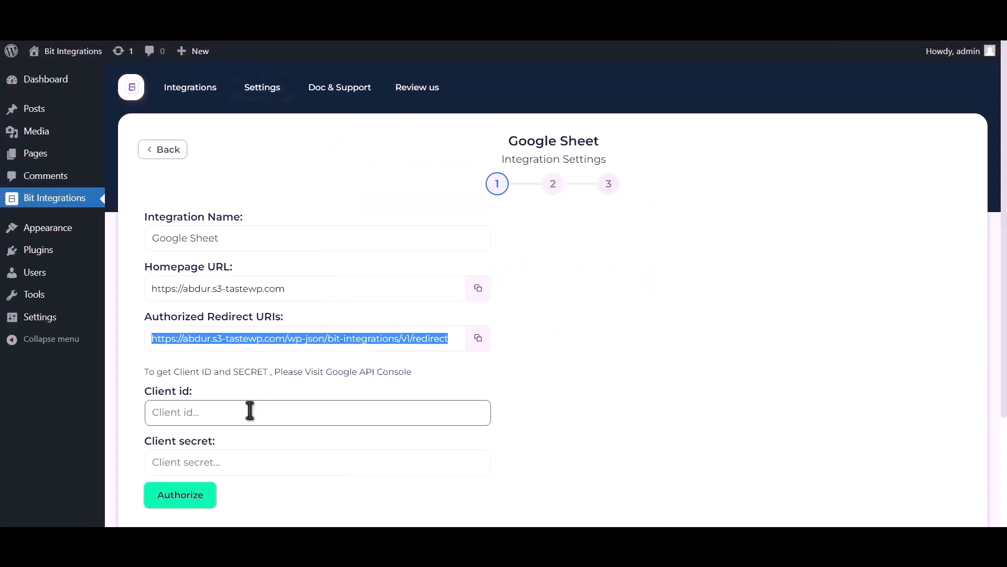
pyautogui.hotkey('ctrl', 'v')
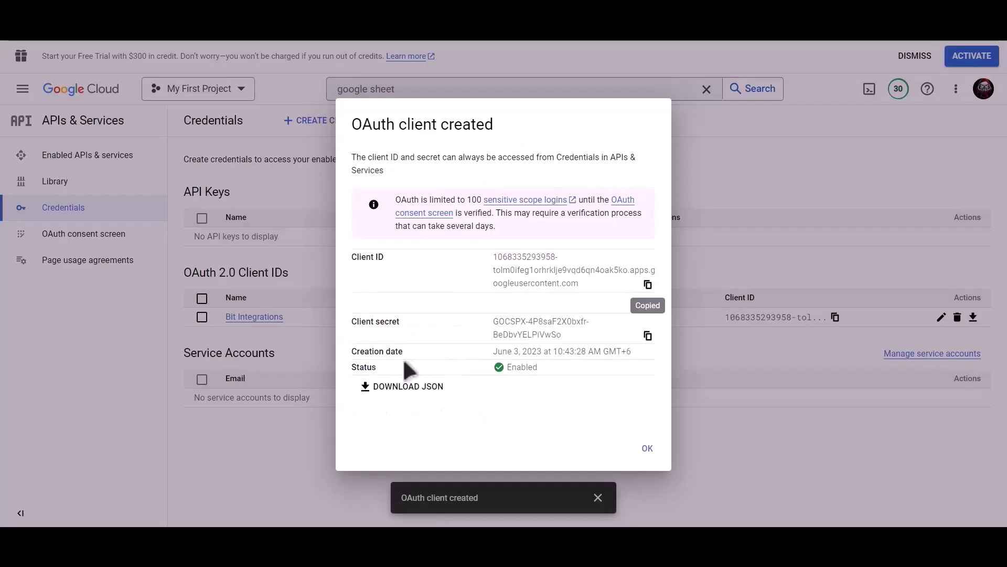
pyautogui.click(648, 337)
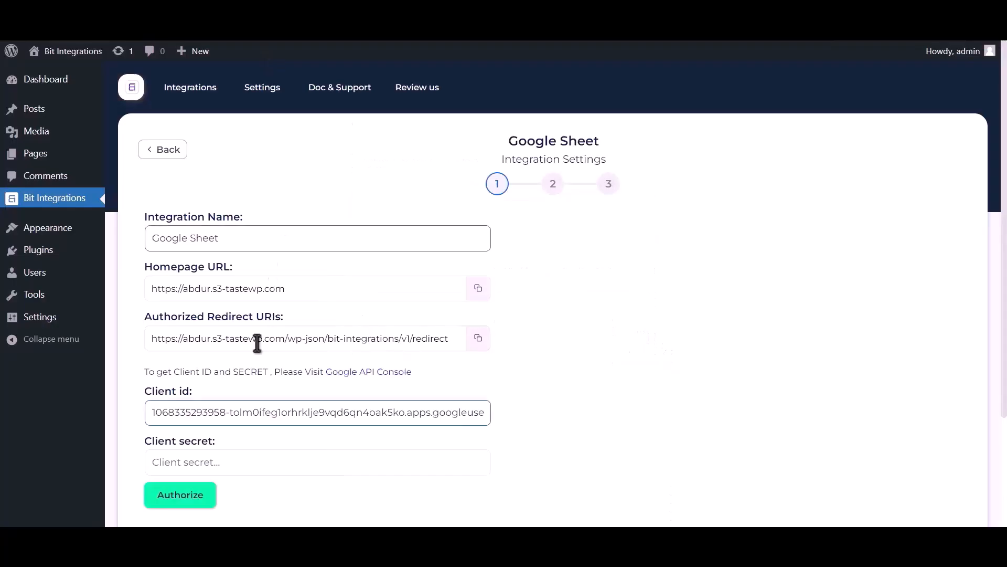
pyautogui.click(225, 460)
pyautogui.hotkey('ctrl', 'v')
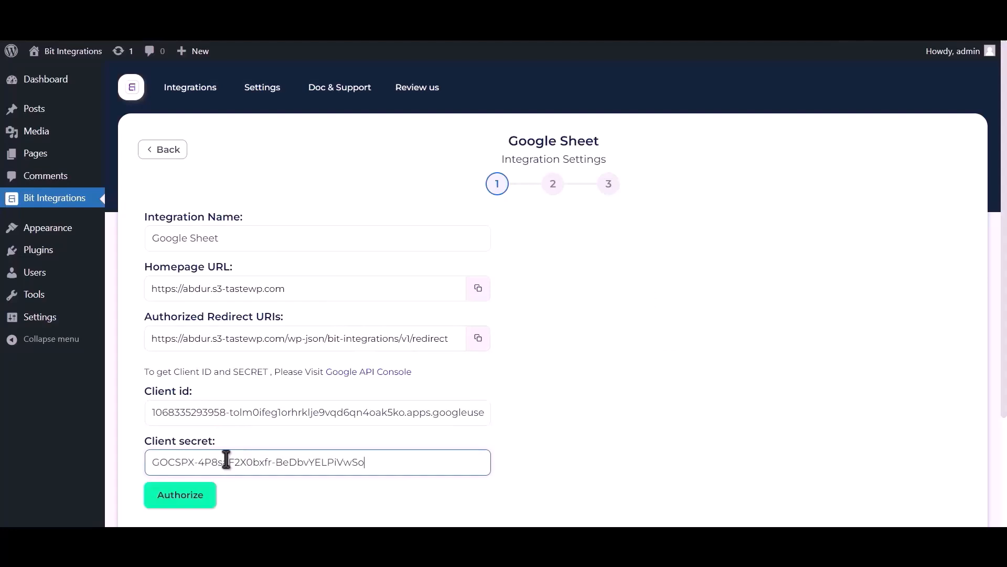
# Authorize with the Google account, proceeding past the unverified-app warning and granting access.
pyautogui.click(188, 497)
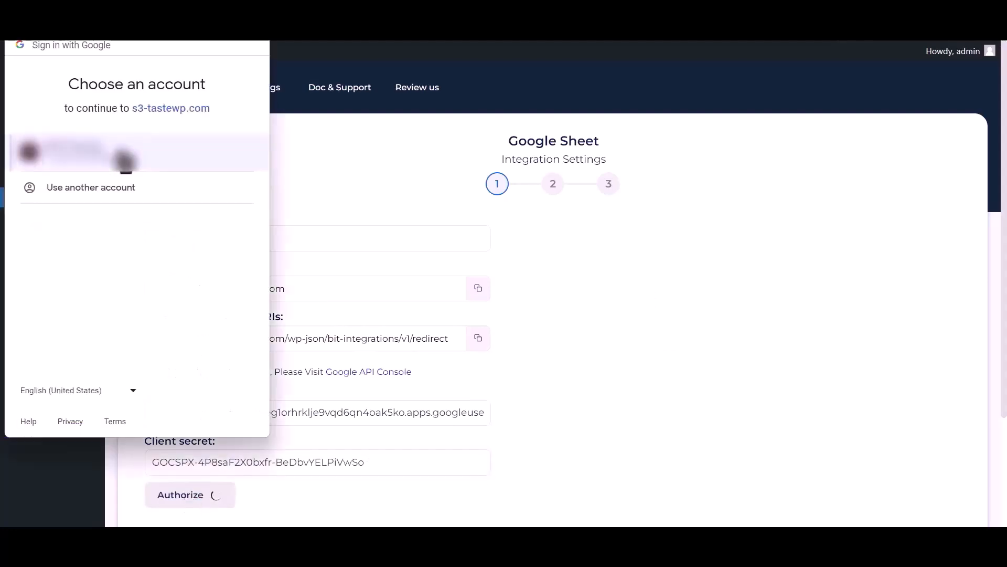
pyautogui.click(125, 158)
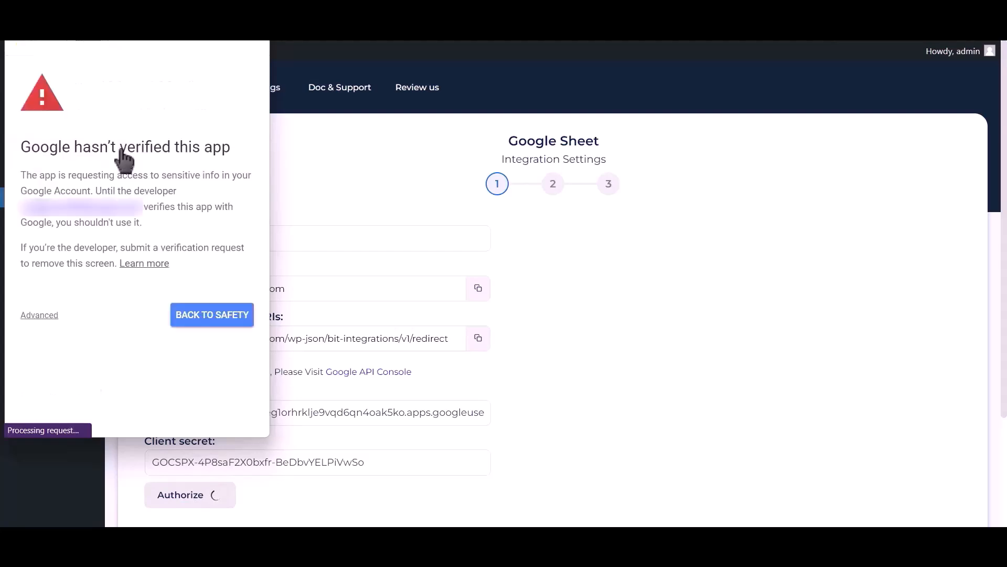
pyautogui.click(41, 316)
pyautogui.click(76, 411)
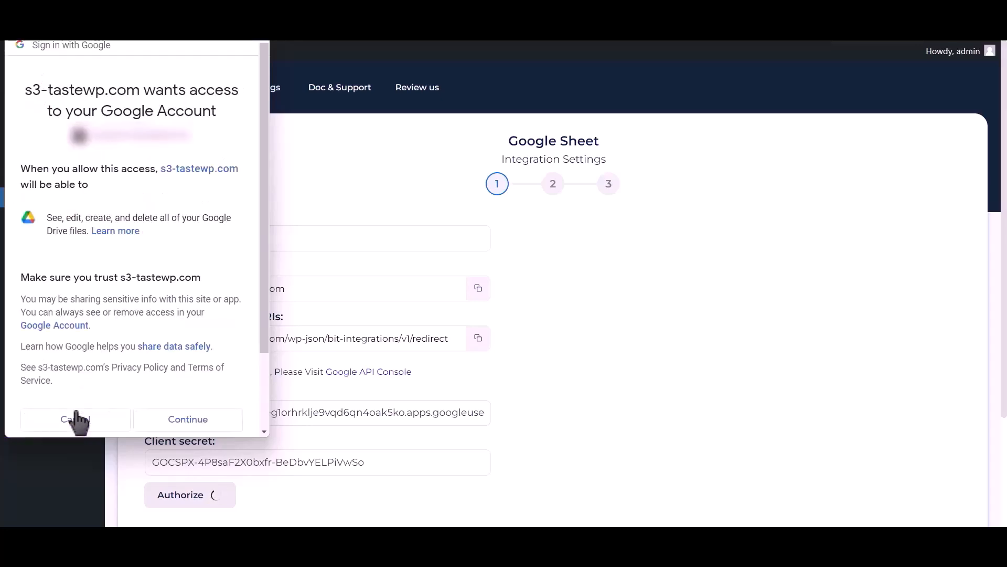
pyautogui.click(192, 419)
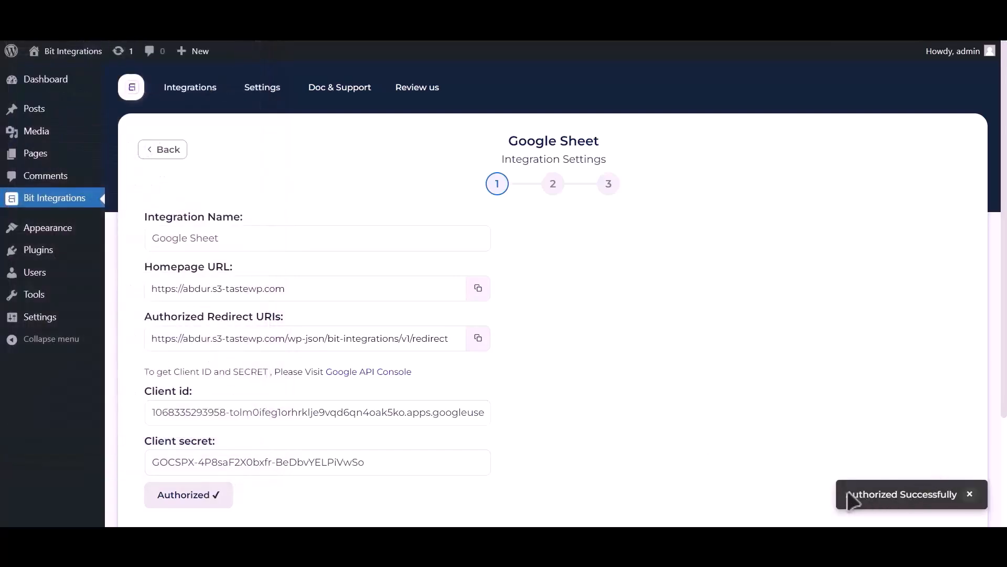
# Advance to step 2 and target the Post_Google_Sheet spreadsheet's Sheet1 worksheet.
pyautogui.scroll(-3, 720, 378)
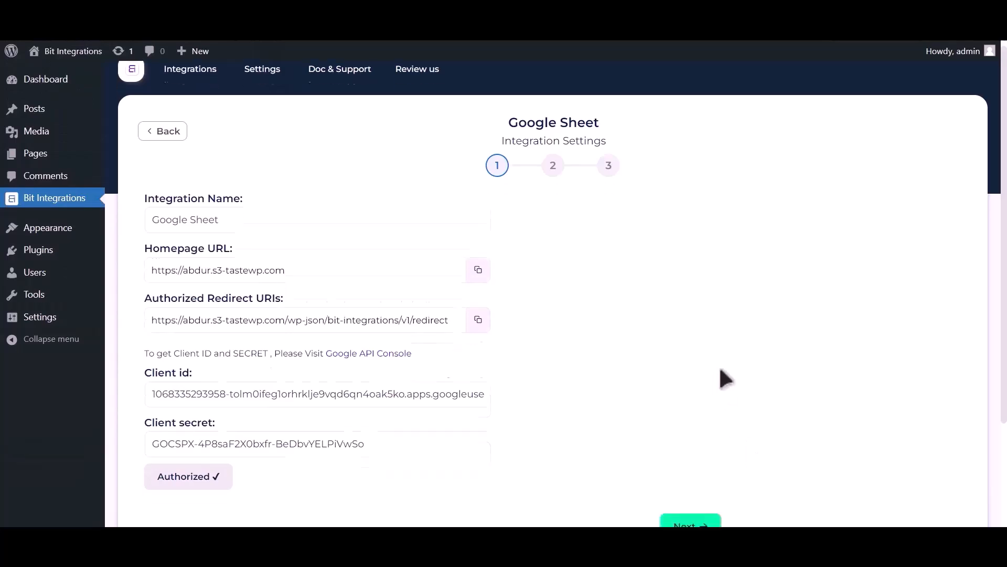
pyautogui.click(692, 402)
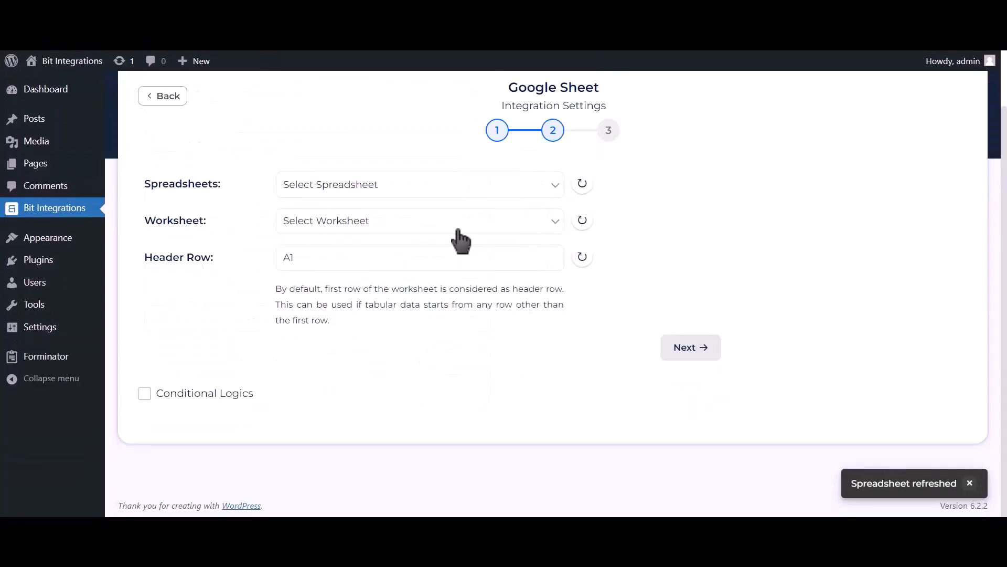
pyautogui.click(471, 191)
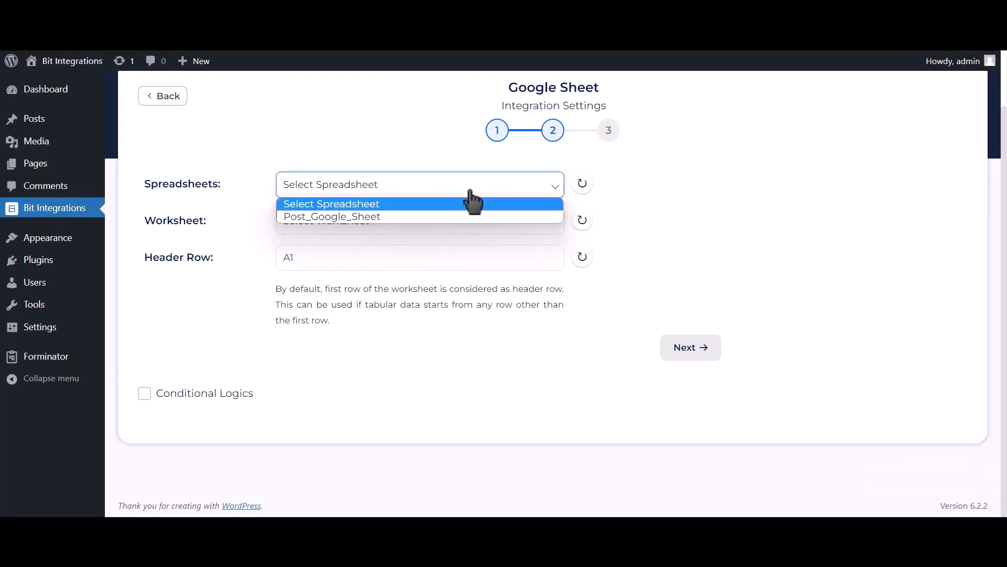
pyautogui.click(443, 216)
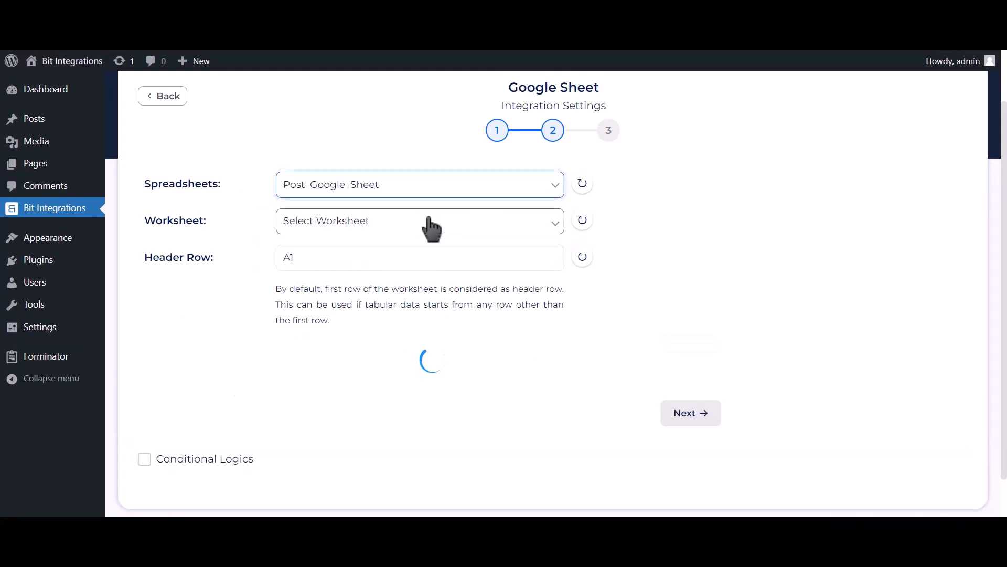
pyautogui.click(431, 228)
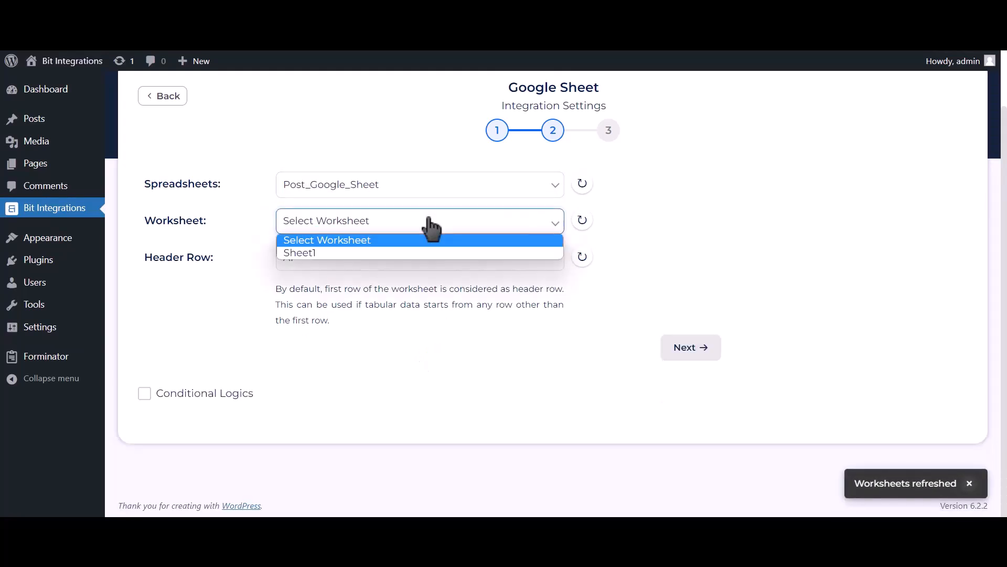
pyautogui.click(355, 253)
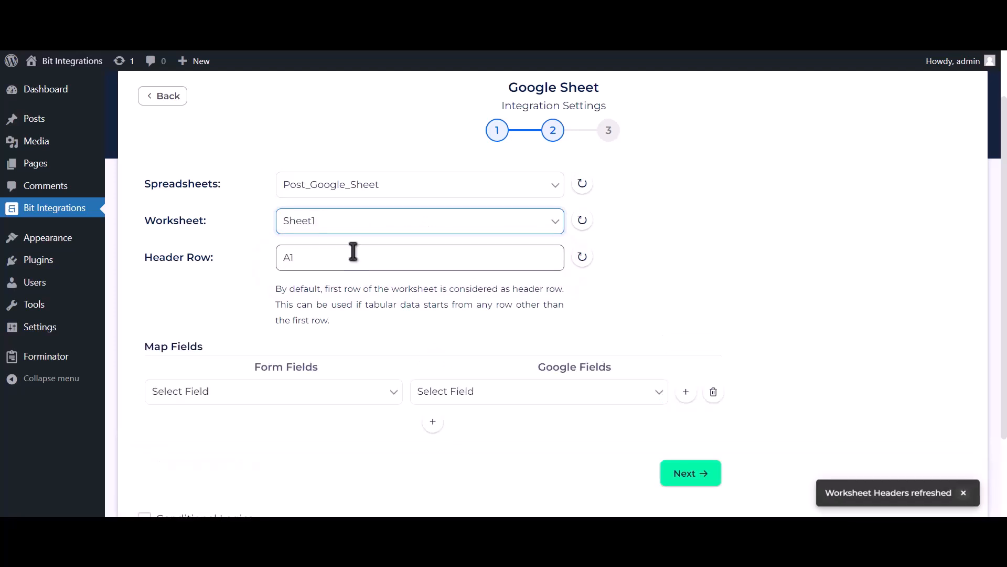
# Keep header row A1 and map form field Name-1 to the Name column.
pyautogui.click(355, 254)
pyautogui.scroll(-2, 374, 301)
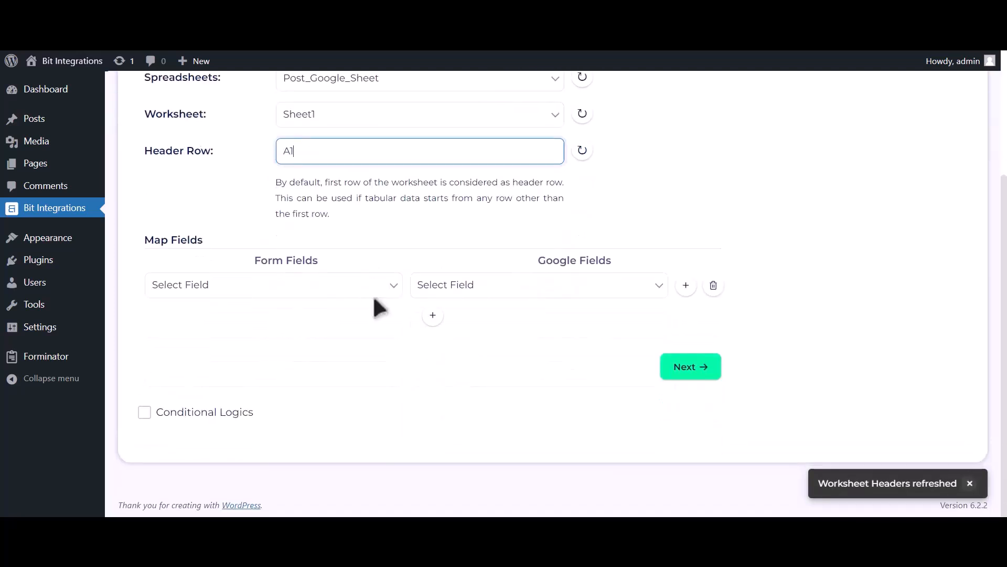
pyautogui.click(443, 287)
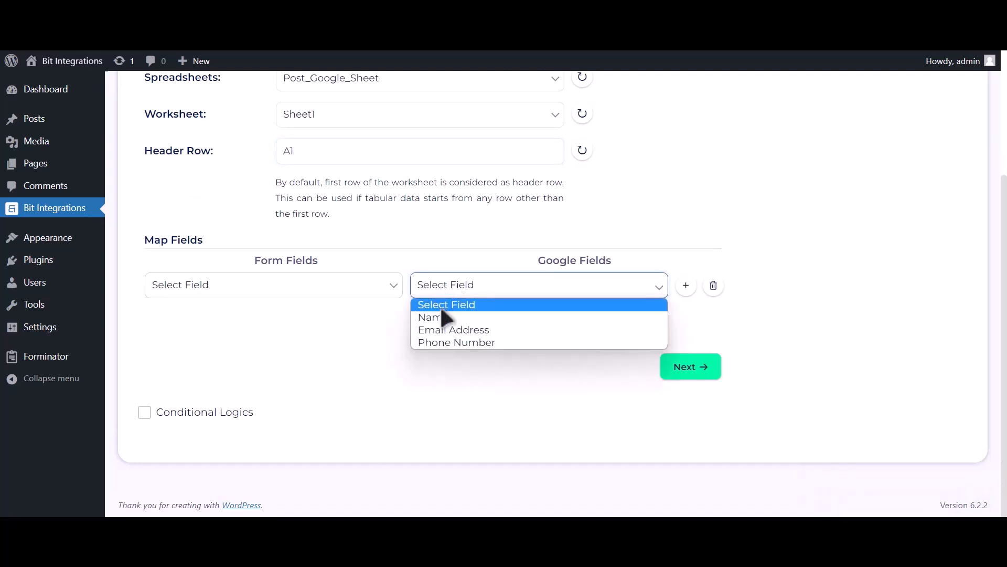
pyautogui.click(444, 315)
pyautogui.click(368, 287)
pyautogui.click(302, 331)
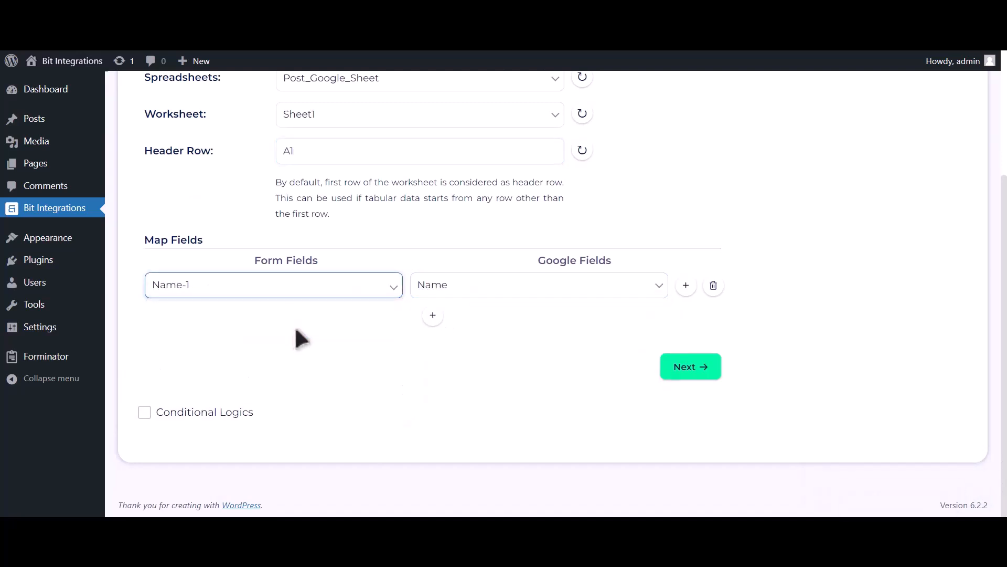
# Add rows mapping Email Address-1 to Email Address and Phone Number-1 to Phone Number.
pyautogui.click(433, 315)
pyautogui.click(458, 324)
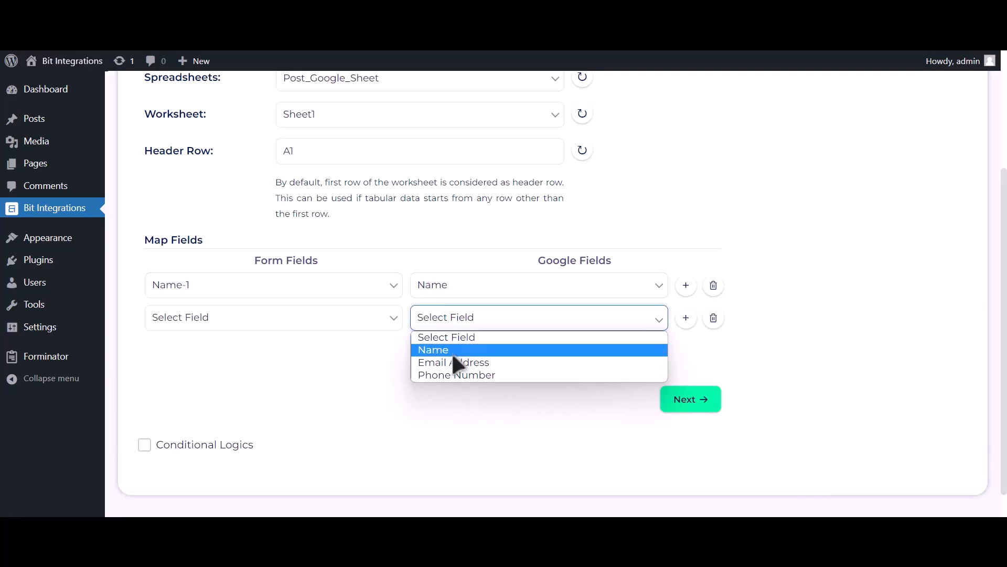
pyautogui.click(453, 360)
pyautogui.click(307, 323)
pyautogui.click(273, 375)
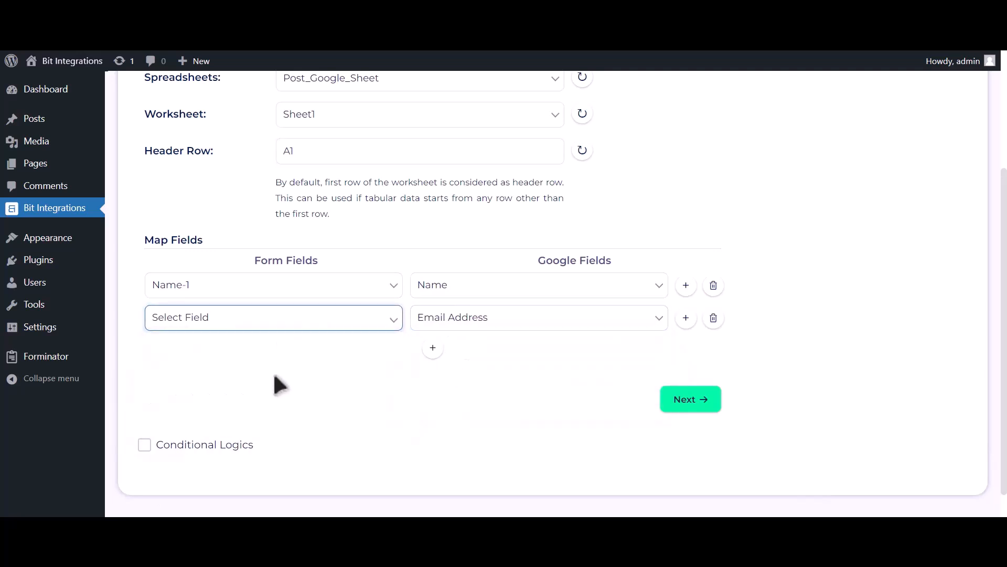
pyautogui.click(433, 347)
pyautogui.click(462, 357)
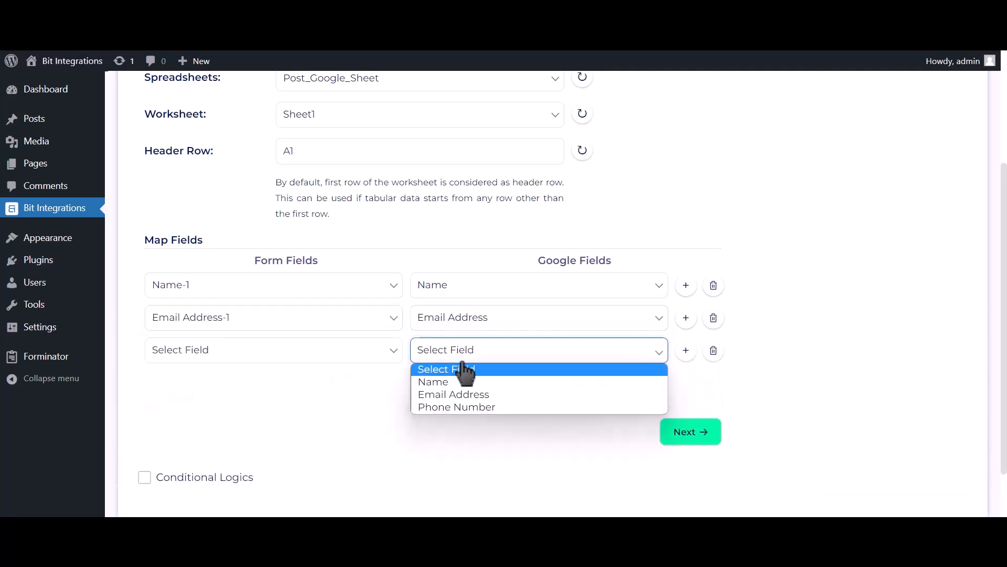
pyautogui.click(462, 407)
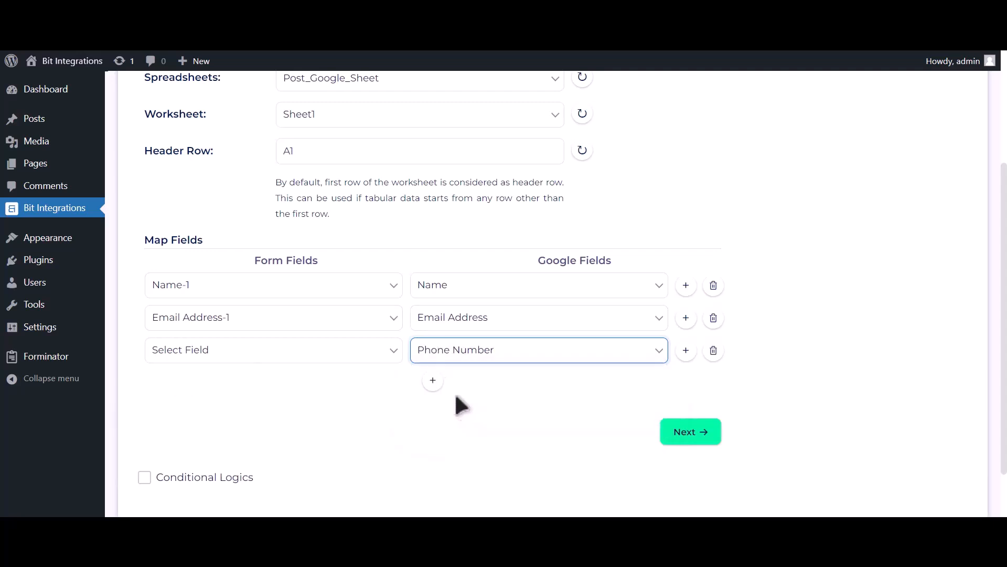
pyautogui.click(369, 361)
pyautogui.click(324, 417)
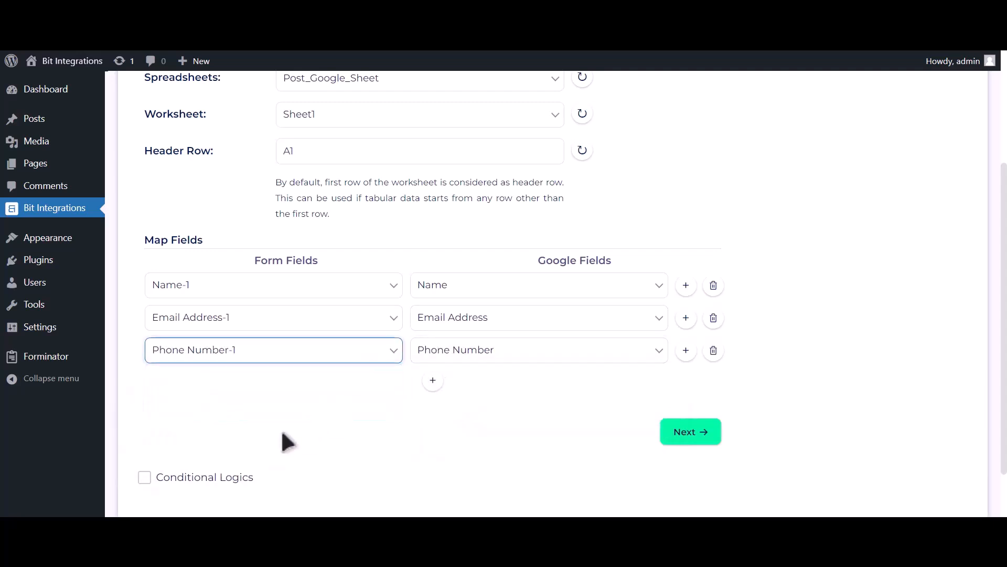
# Toggle Conditional Logics on, then back off so it stays disabled.
pyautogui.scroll(-2, 291, 428)
pyautogui.click(230, 414)
pyautogui.scroll(-2, 234, 410)
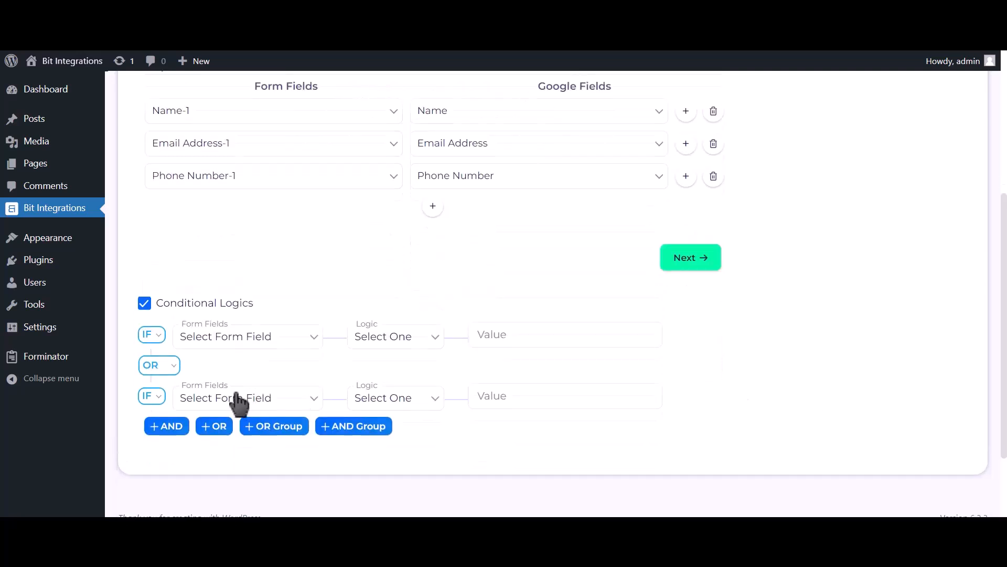
pyautogui.click(200, 307)
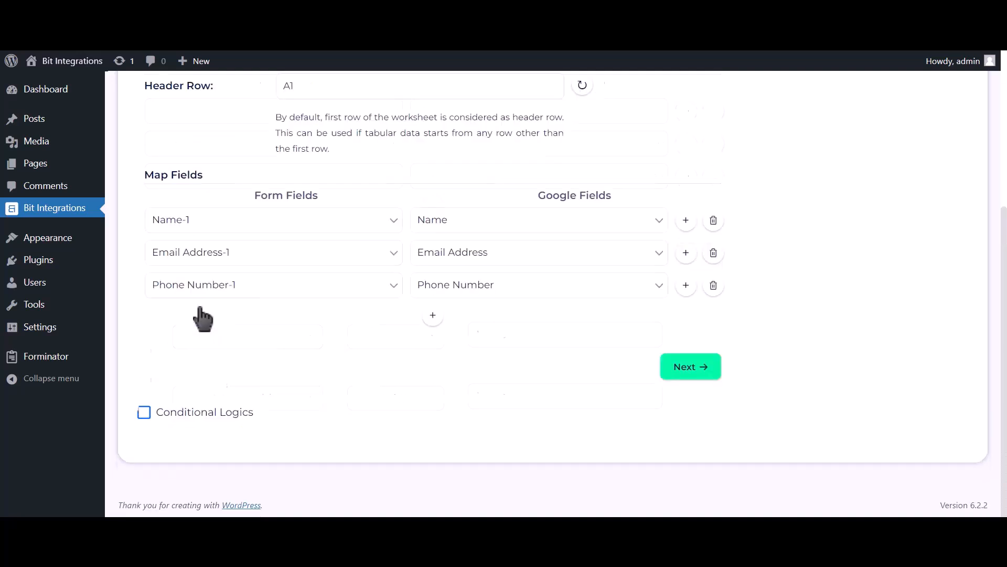
# Finish and save the Google Sheet integration, then enter 'Bit Integrations' as the form's name.
pyautogui.click(692, 367)
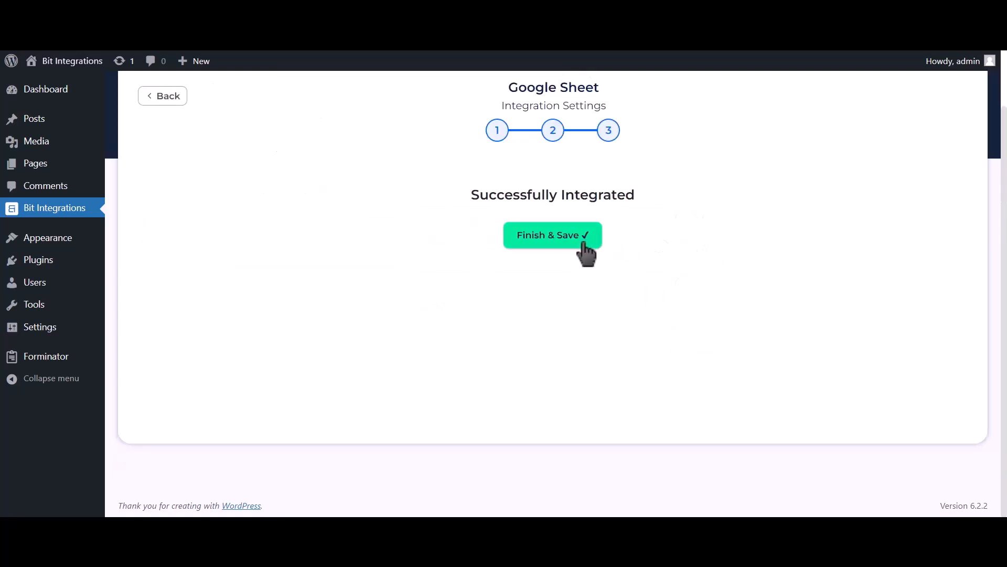
pyautogui.click(586, 242)
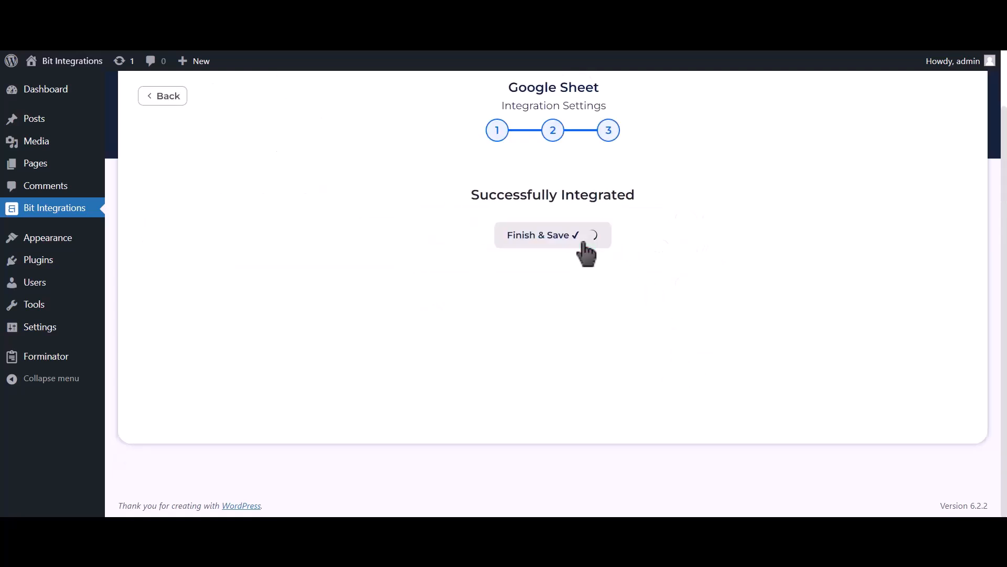
pyautogui.write('Bi')
pyautogui.write('t Integrations')
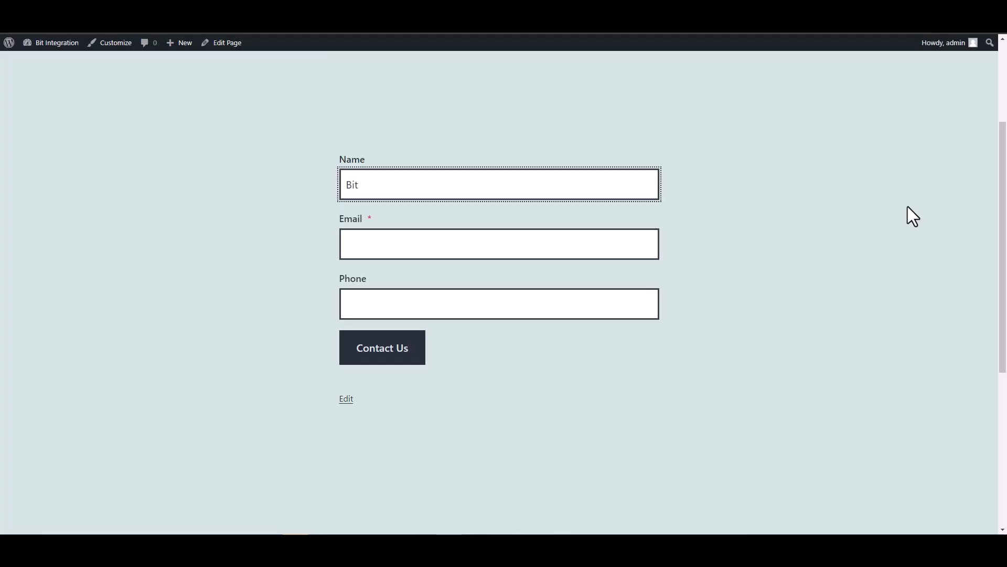
# Fill in the contact e-mail and phone number fields and submit the test entry.
pyautogui.click(649, 243)
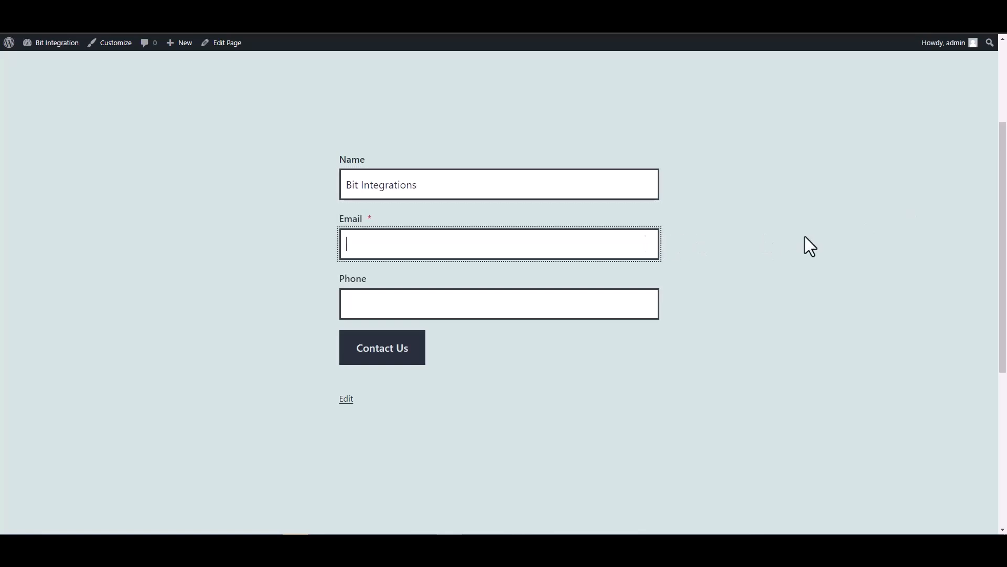
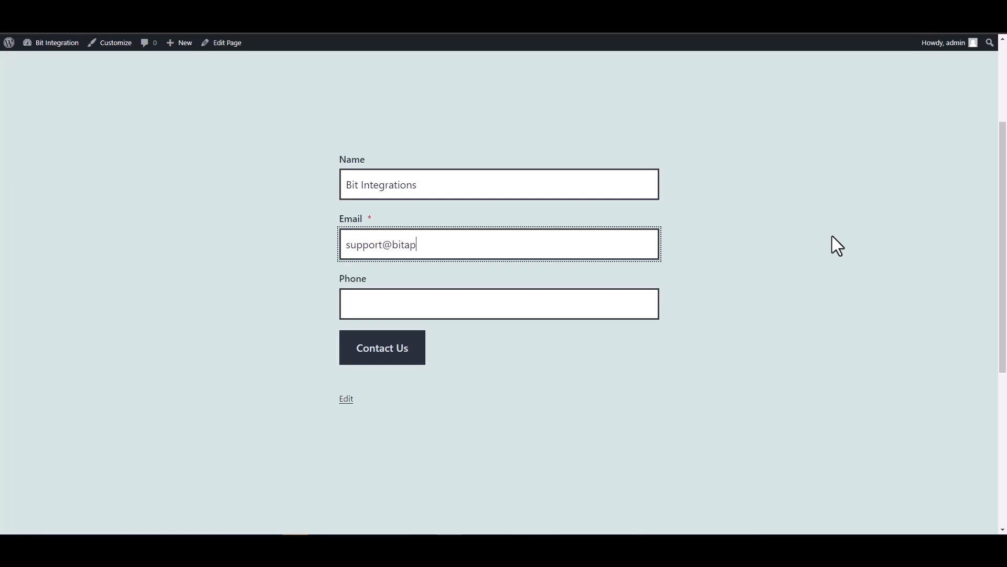
pyautogui.press('Tab')
pyautogui.write('444555666')
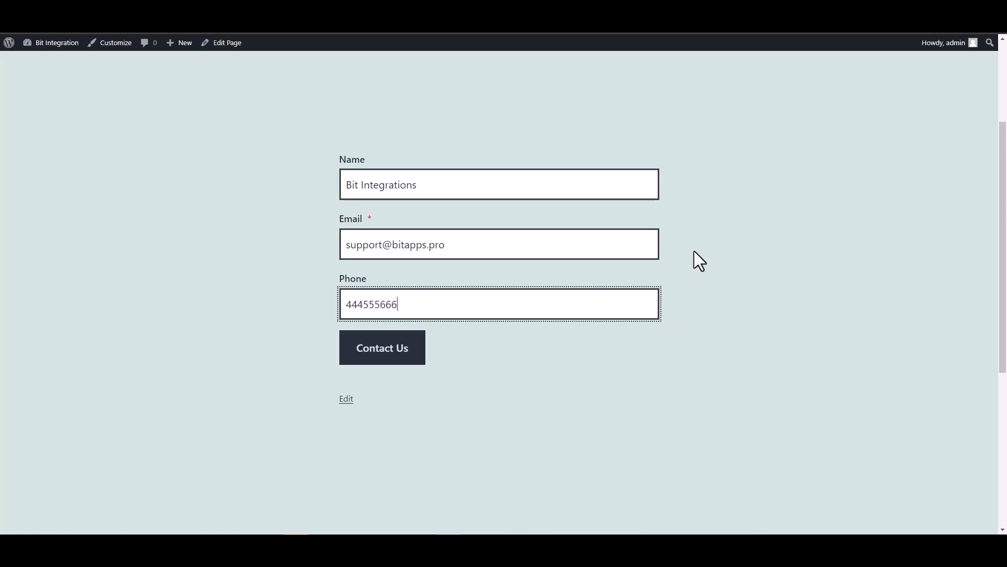
pyautogui.click(418, 349)
pyautogui.scroll(-2, 642, 321)
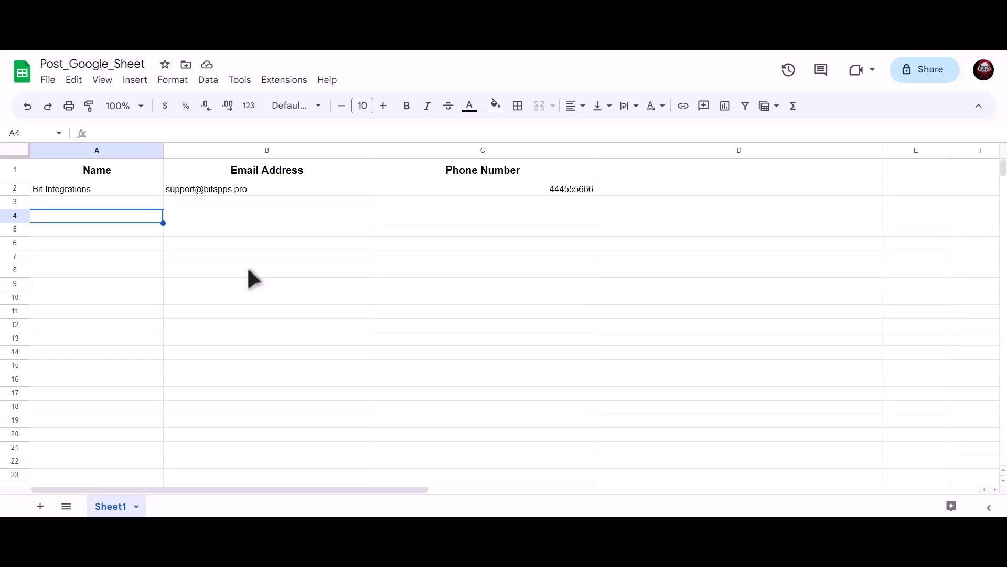
pyautogui.click(138, 189)
pyautogui.click(209, 189)
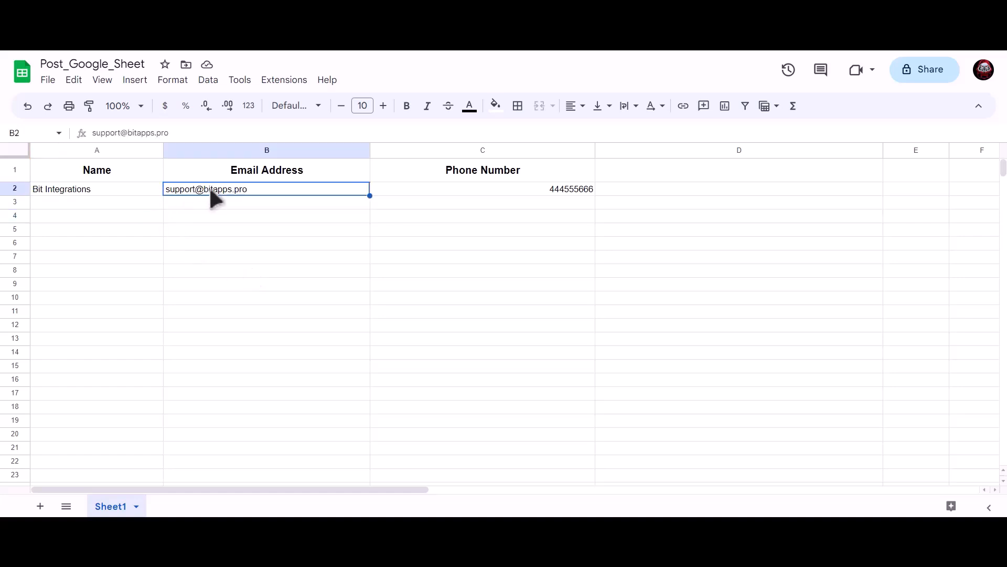
pyautogui.click(474, 188)
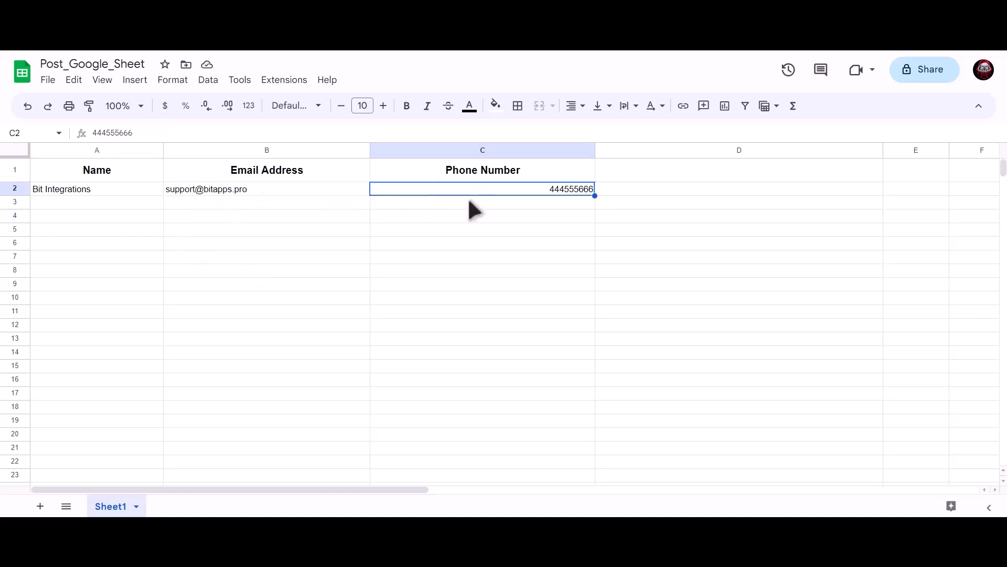
pyautogui.click(293, 244)
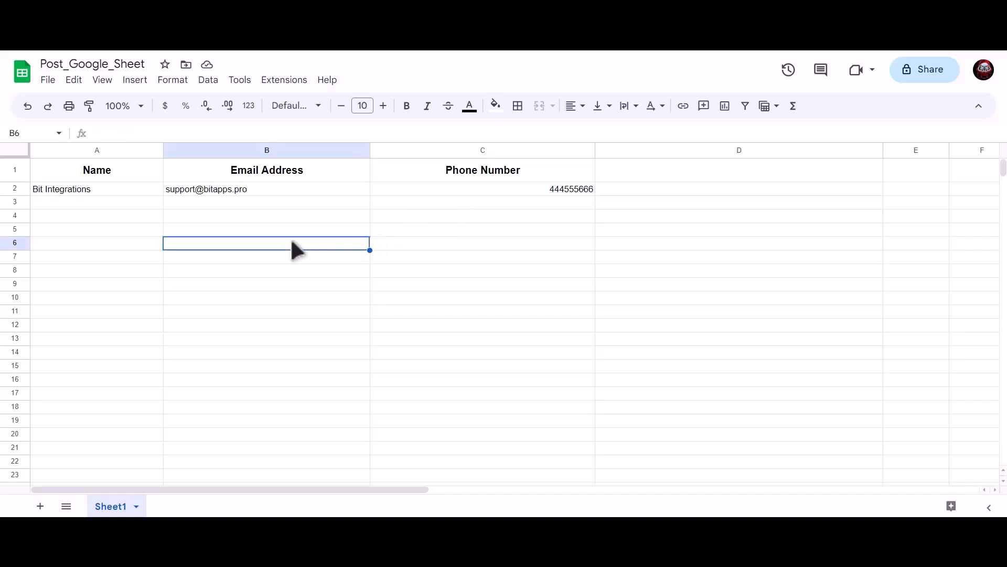